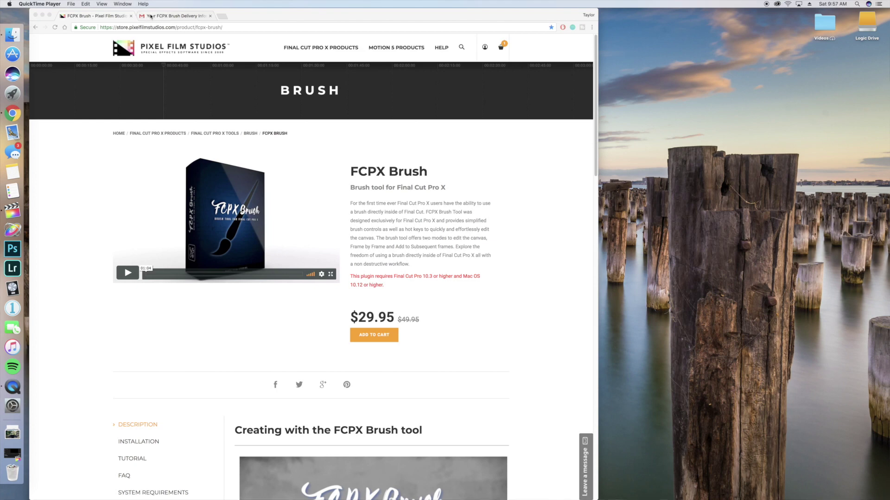
Switch to the Gmail tab showing the 'Your FCPX Brush Delivery Information' email
left_click(151, 16)
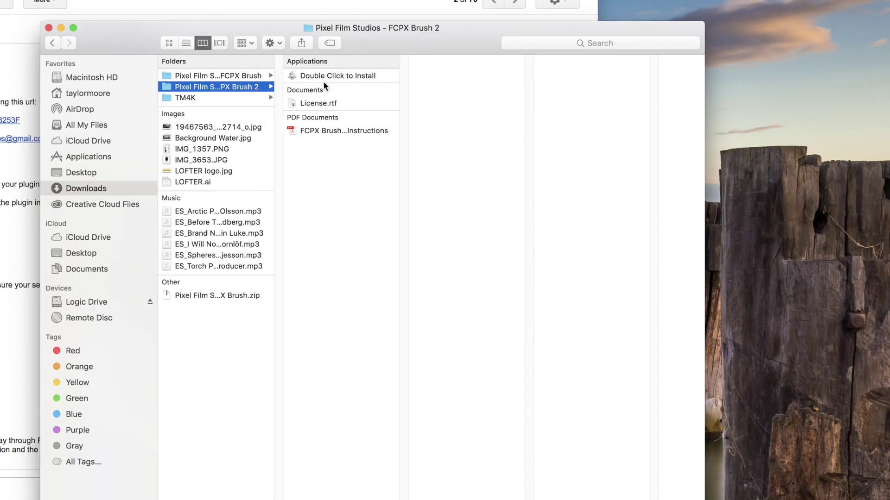
Run the FCPX Brush installer, approve the security prompt, and continue to the license agreement
double_click(326, 76)
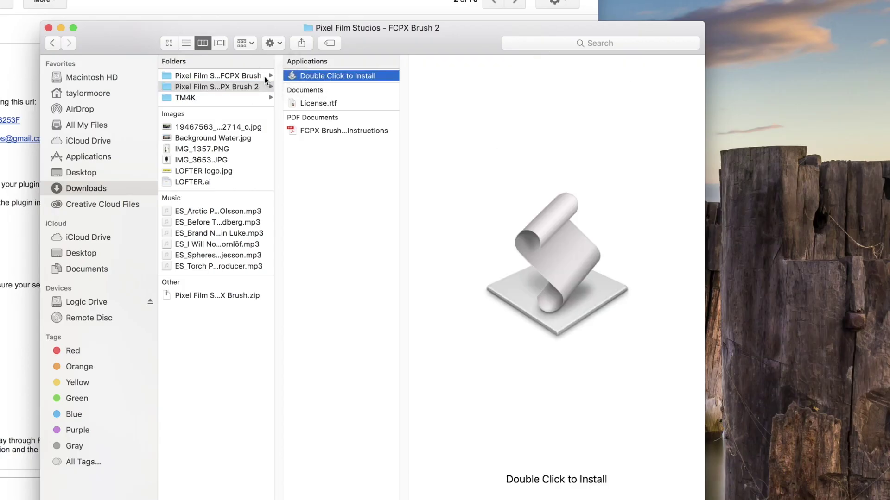
left_click(441, 182)
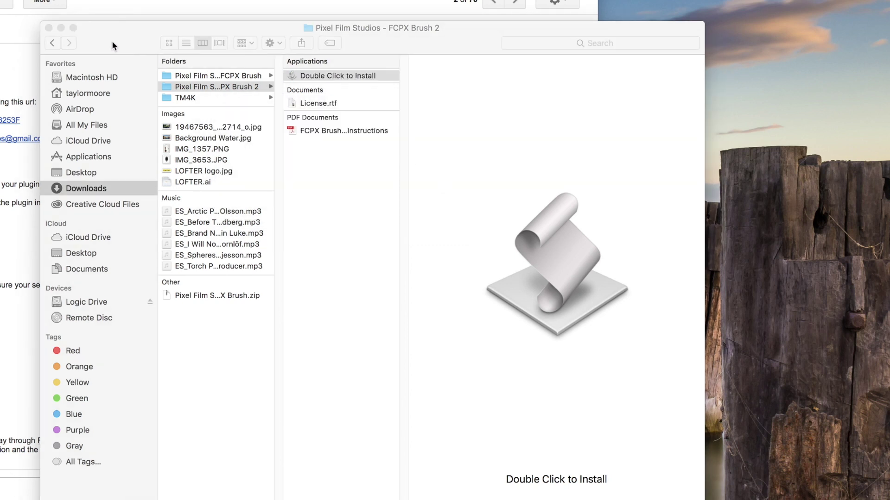
left_click(476, 388)
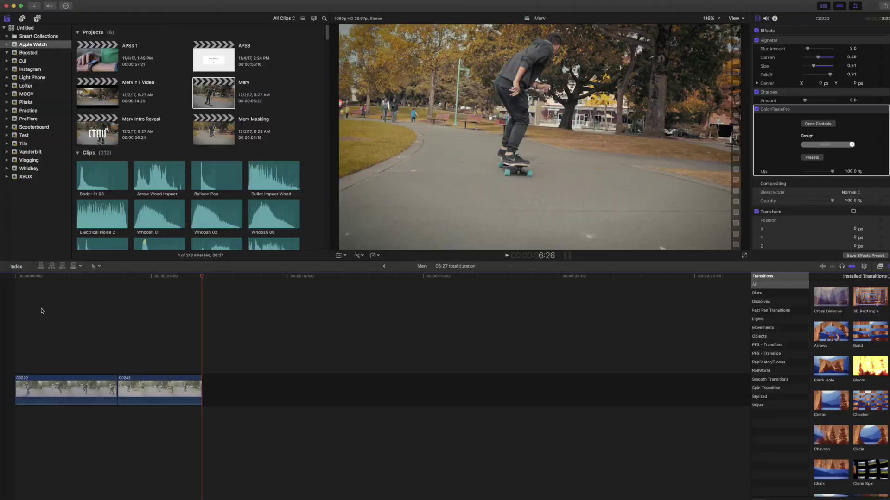
Show the Titles and Generators sidebar listing the Pixel Film Studios FCPX Brush generators
left_click(37, 18)
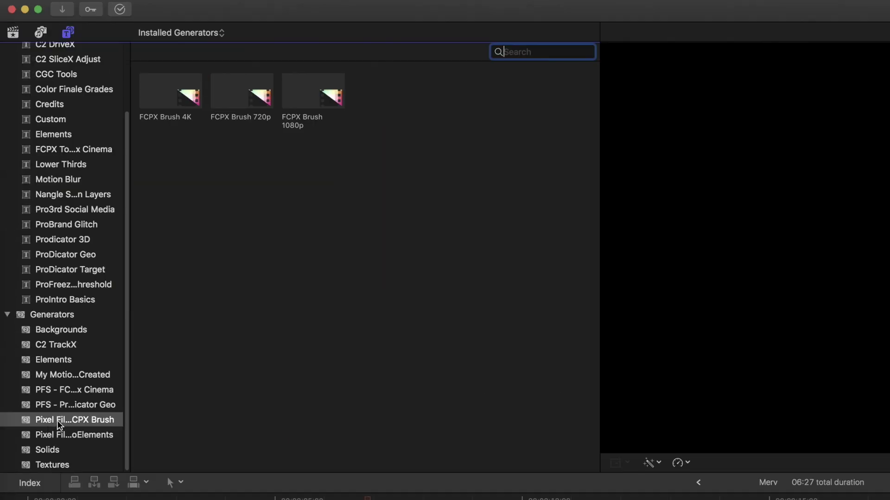
Place FCPX Brush 1080p above the skateboard clips and trim it to 2:18
left_click(30, 236)
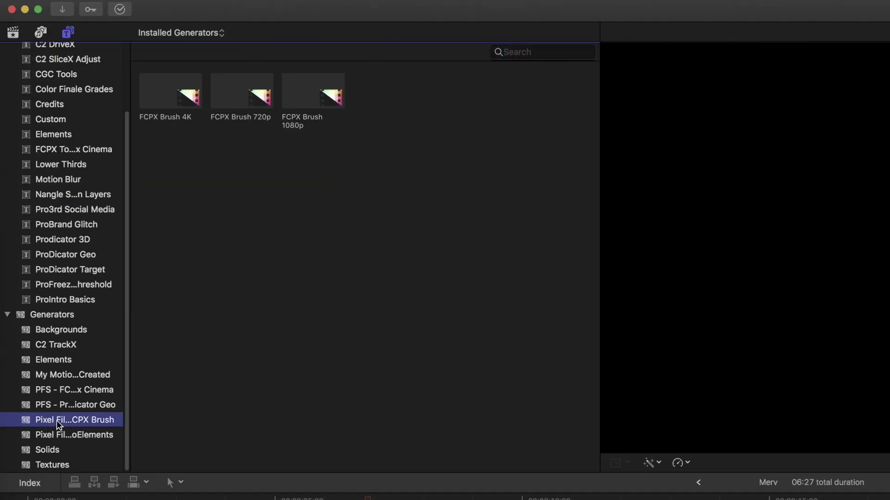
left_click_drag(131, 424, 150, 418)
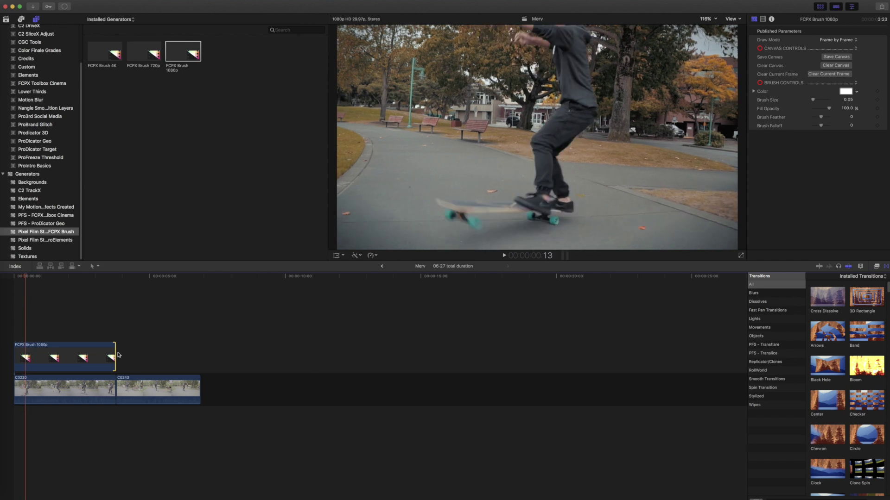
left_click_drag(116, 355, 84, 361)
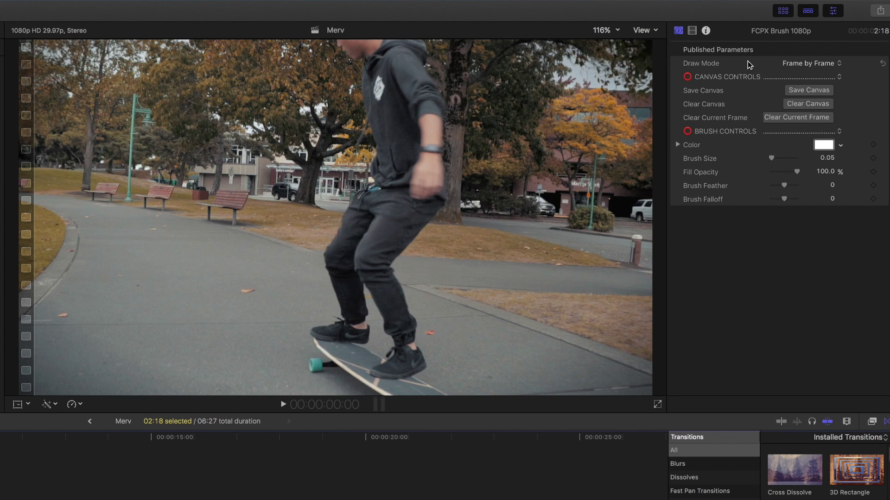
Keep Draw Mode on Frame by Frame, play into the clip, and check the brush Color settings
left_click(835, 64)
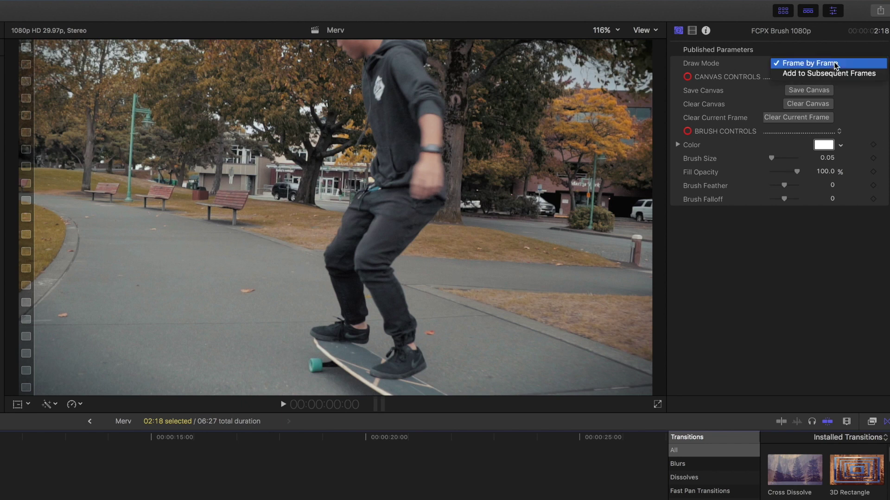
left_click(832, 64)
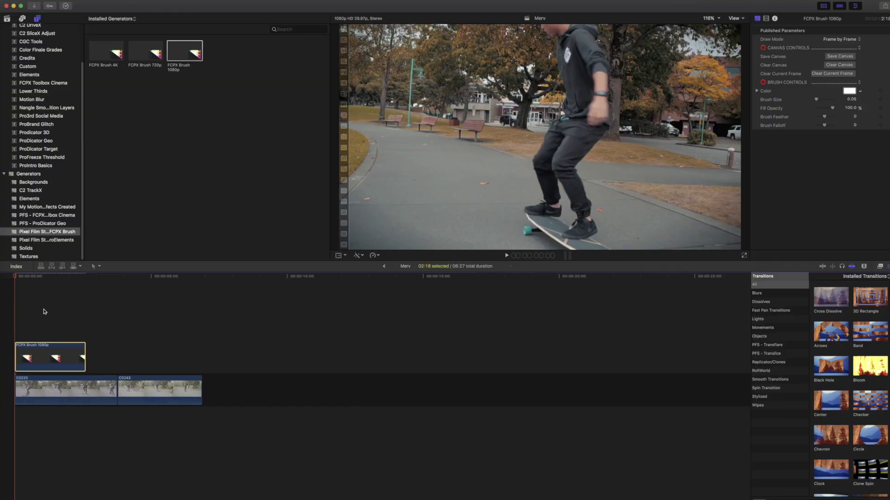
key("space")
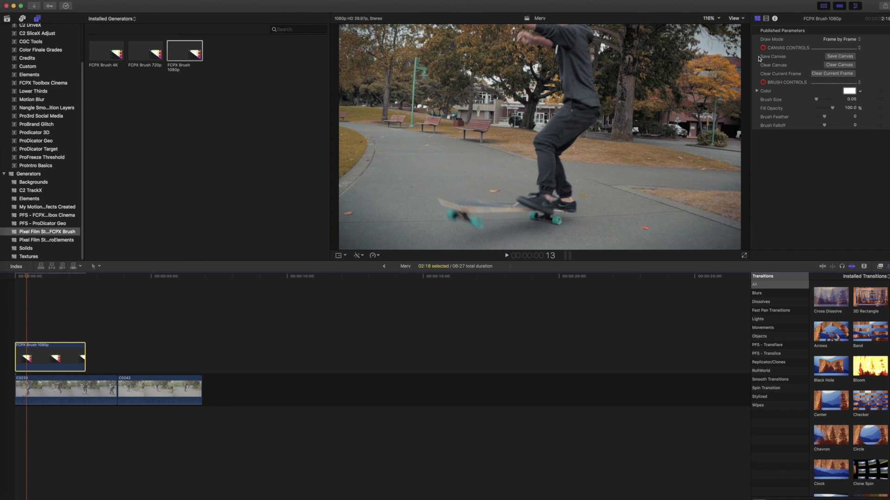
left_click(860, 94)
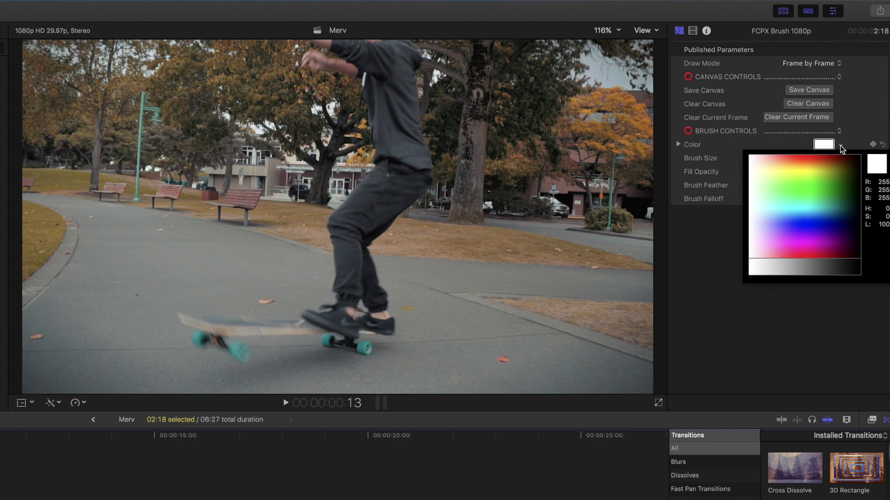
Paint hard and soft feathered white test dabs on frame 13, adjust Falloff, then reset Brush Size to 0.05
left_click(841, 147)
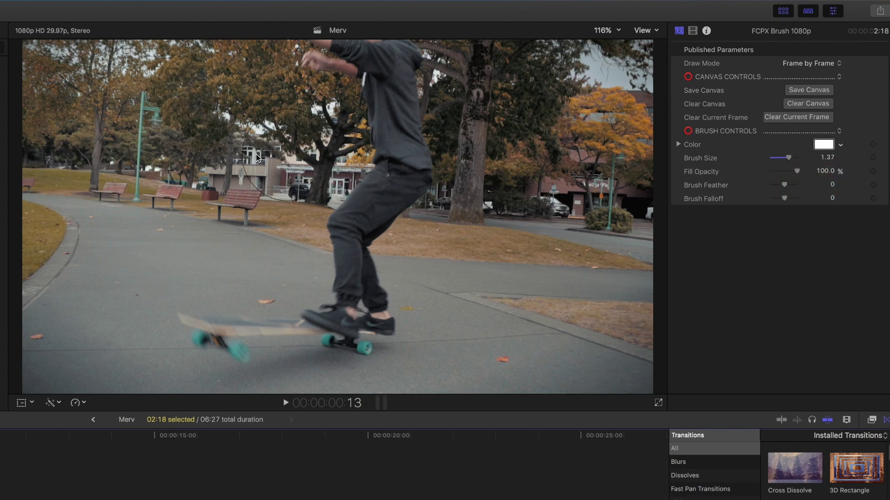
left_click(176, 134)
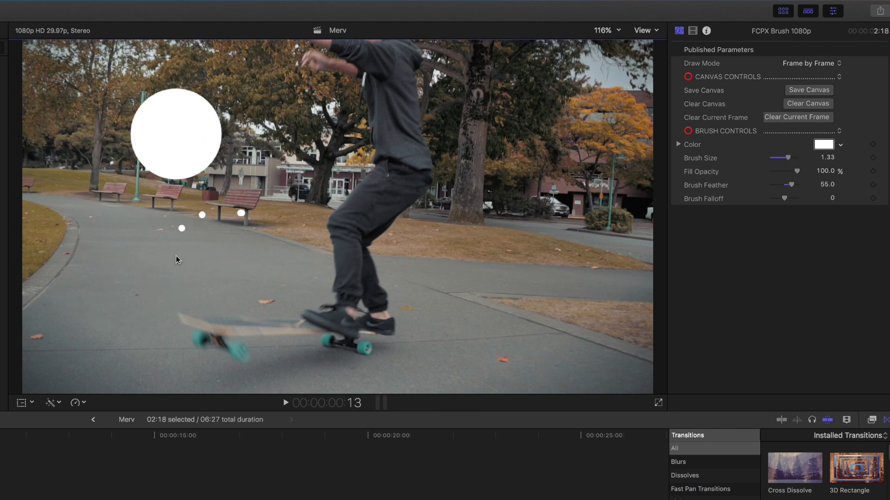
left_click(176, 256)
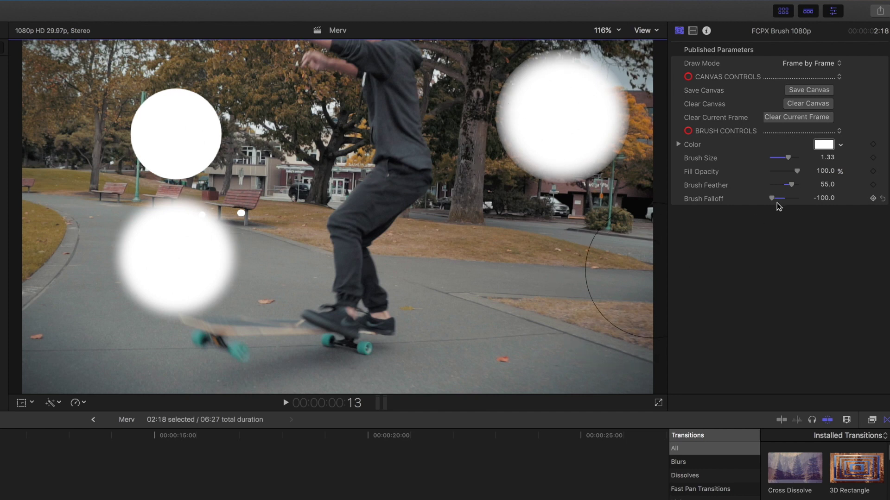
left_click_drag(778, 206, 865, 200)
left_click(534, 284)
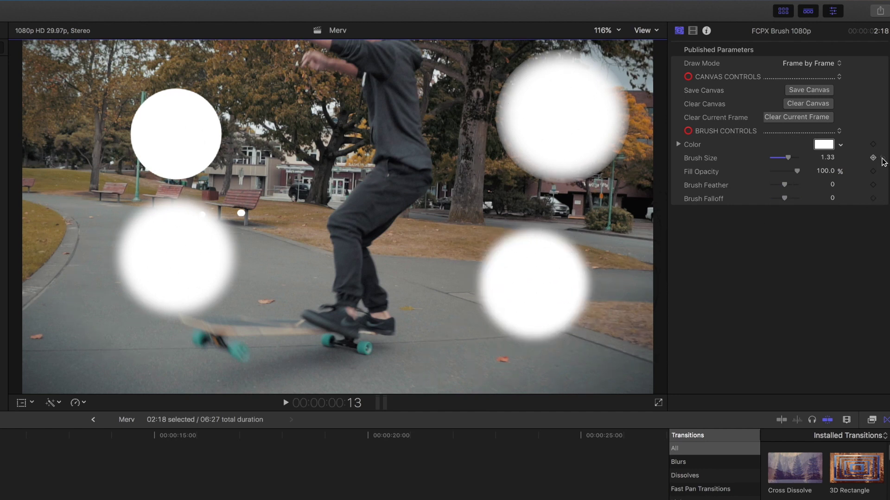
left_click(883, 159)
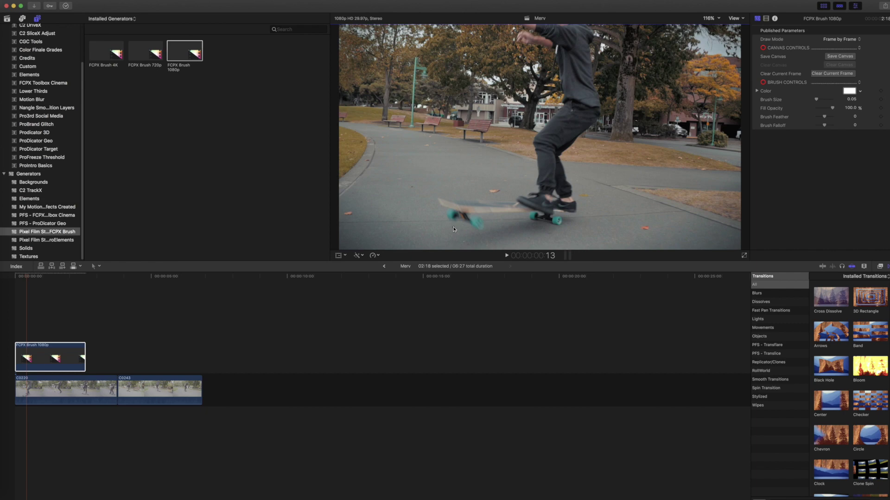
Paint a short white stroke below the board on frame 13 and check neighbouring frames
left_click_drag(453, 227, 455, 231)
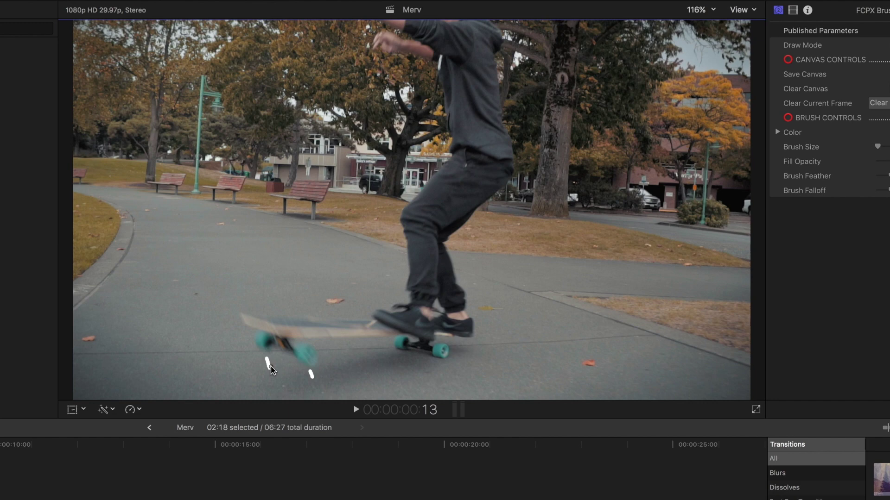
key("Left")
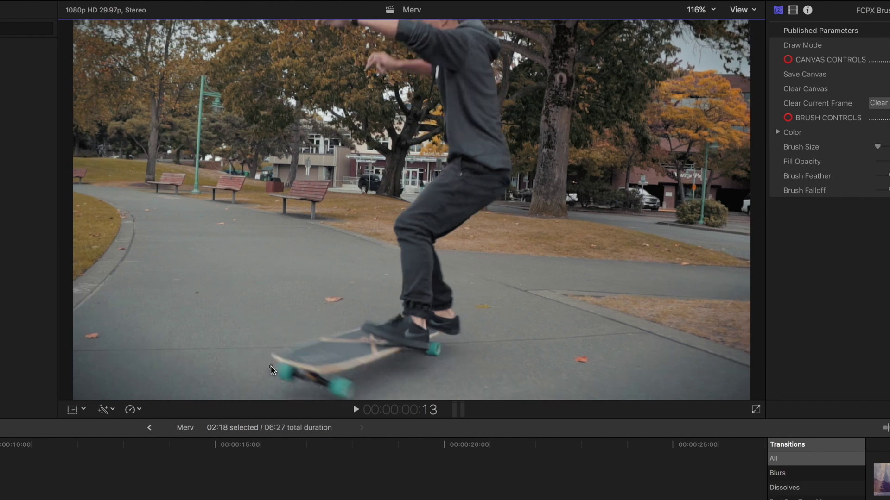
key("Right")
key("Right")
key("Left")
key("Left")
key("Right")
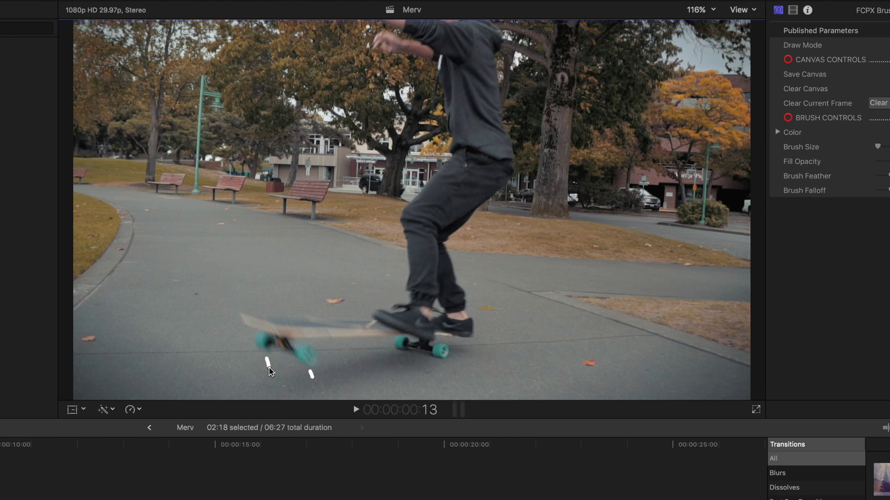
Paint two trail strokes under the board's tail on frame 14, comparing against frame 13
key("Right")
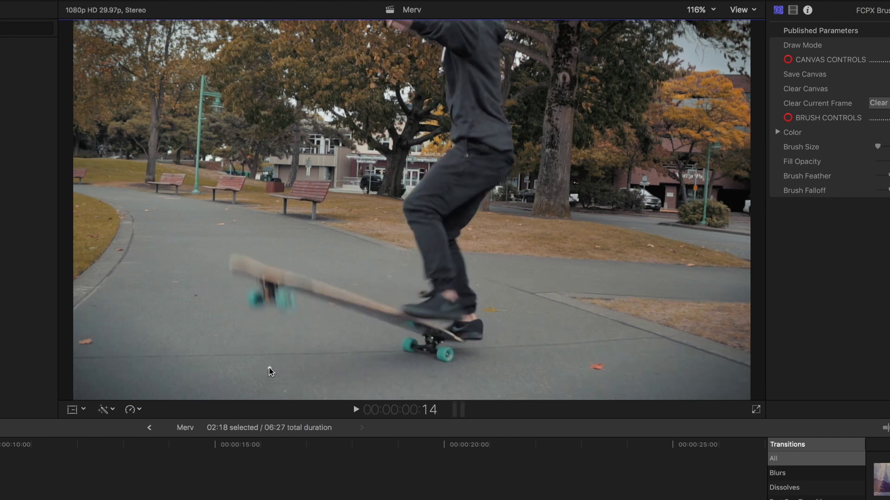
left_click_drag(270, 369, 258, 309)
key("Left")
key("Right")
key("Left")
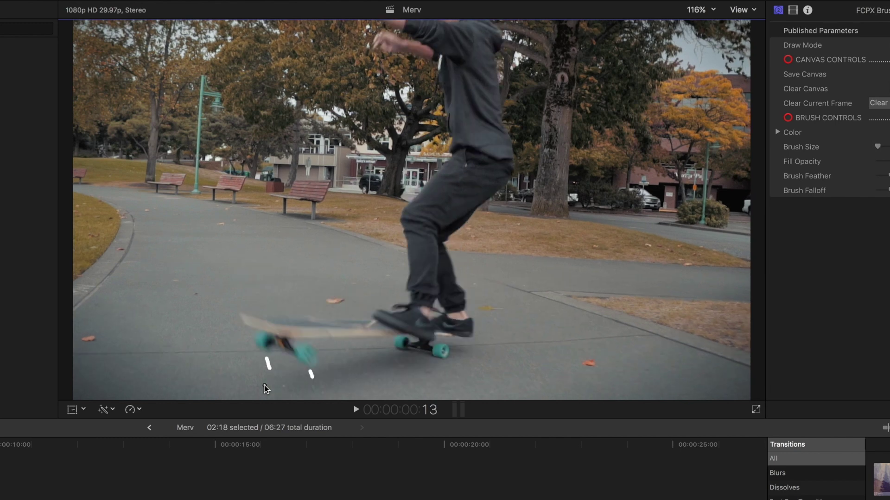
key("Right")
key("Left")
key("Right")
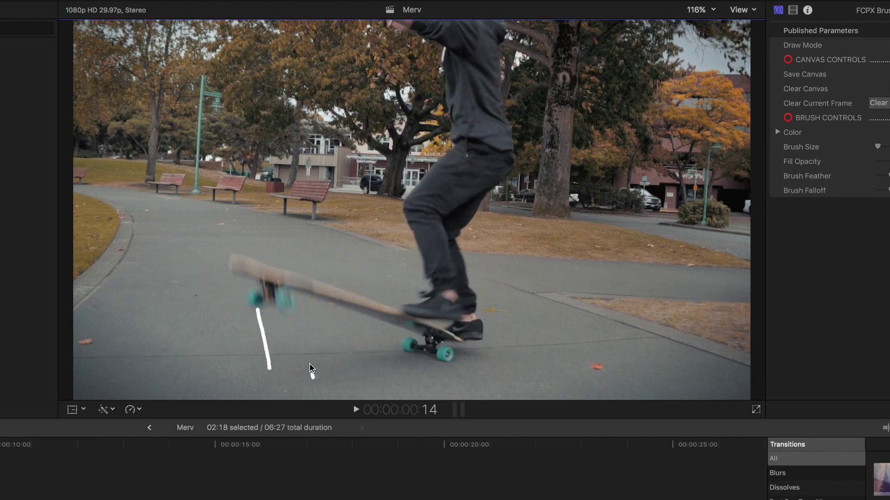
left_click_drag(313, 376, 290, 317)
key("Left")
key("Right")
Paint two white trail strokes on frame 15
key("Right")
left_click_drag(268, 358, 247, 263)
key("Left")
key("Right")
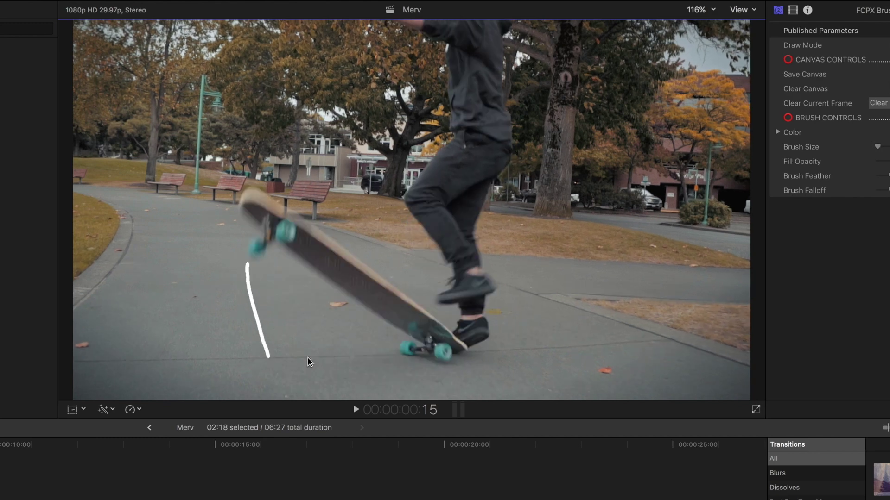
left_click_drag(308, 358, 284, 250)
key("Left")
key("Right")
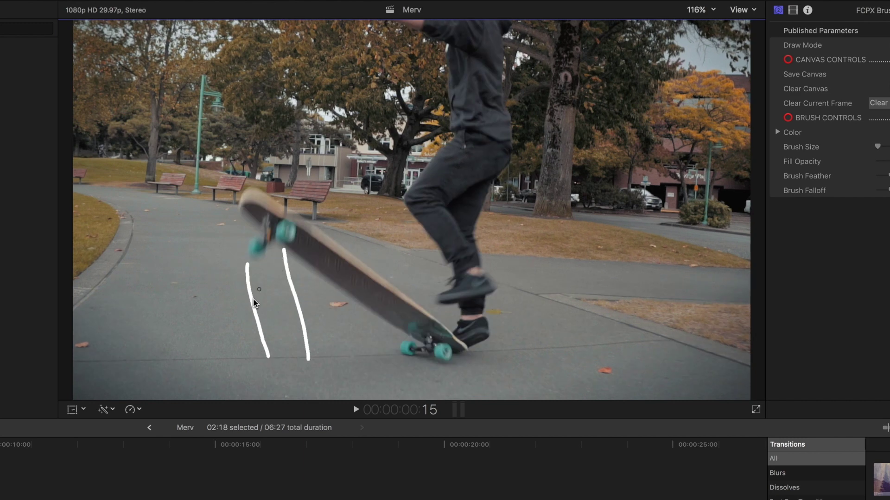
Paint left and right trail strokes on frame 16
key("Right")
left_click_drag(259, 327, 265, 223)
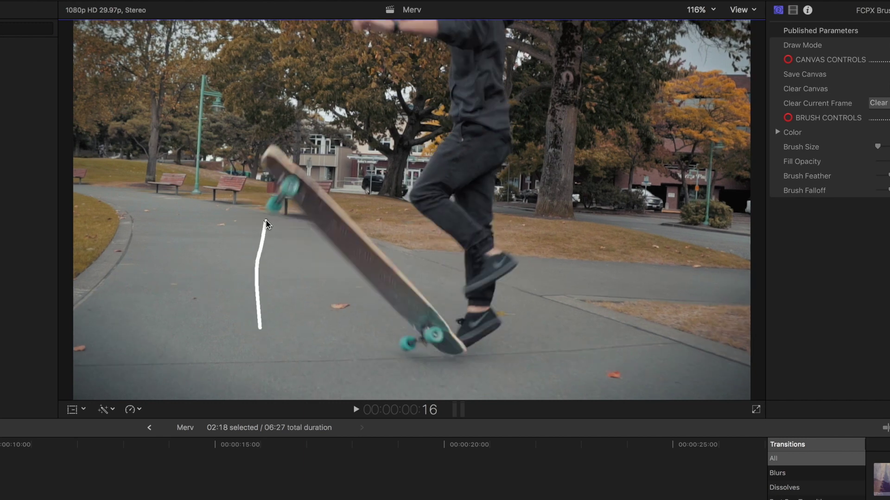
key("Left")
key("Right")
left_click_drag(306, 338, 291, 205)
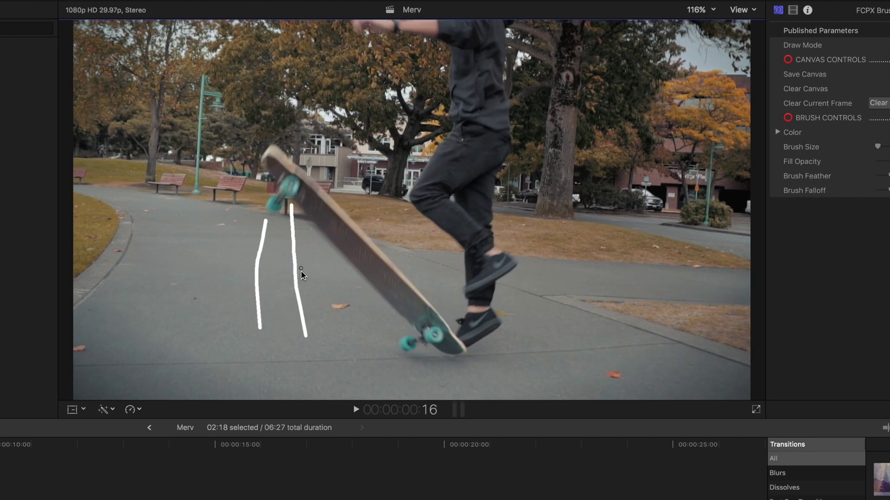
key("Right")
key("Left")
Paint curved trail strokes on frames 17–18 and strokes near the bench on frame 20
key("Right")
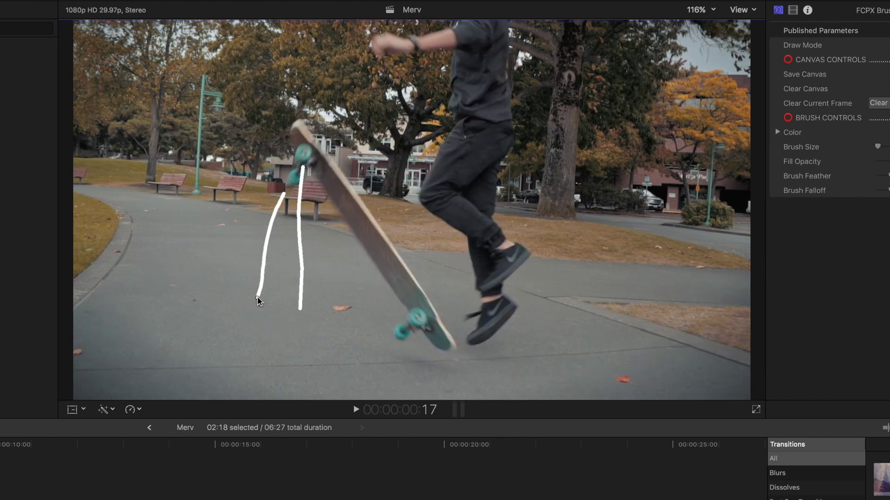
key("Right")
left_click_drag(263, 264, 308, 176)
key("Left")
key("Right")
mouse_move(301, 278)
left_mouse_down()
mouse_move(309, 212)
mouse_move(276, 246)
mouse_move(303, 232)
mouse_move(347, 136)
left_mouse_up()
key("Right")
key("Left")
key("Right")
key("Right")
mouse_move(315, 211)
left_mouse_down()
mouse_move(304, 175)
mouse_move(358, 166)
left_mouse_up()
key("Right")
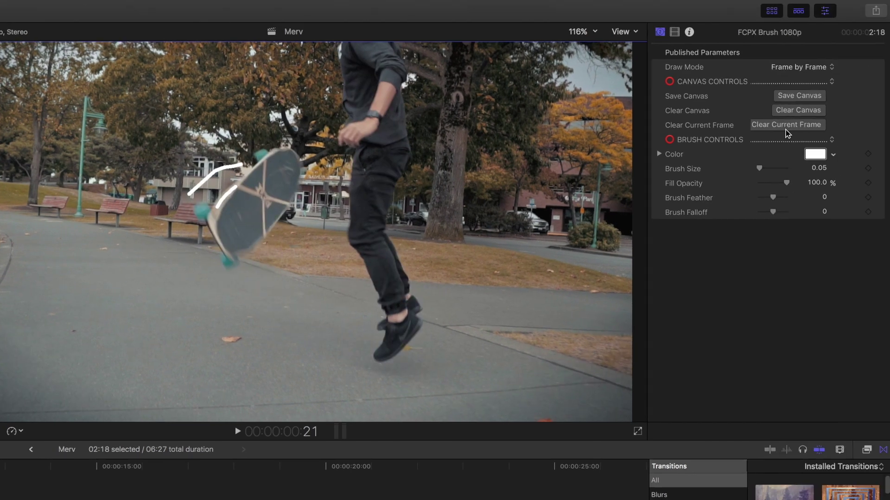
Erase the strokes on frame 21, then replay the clip from the start to review
left_click(787, 132)
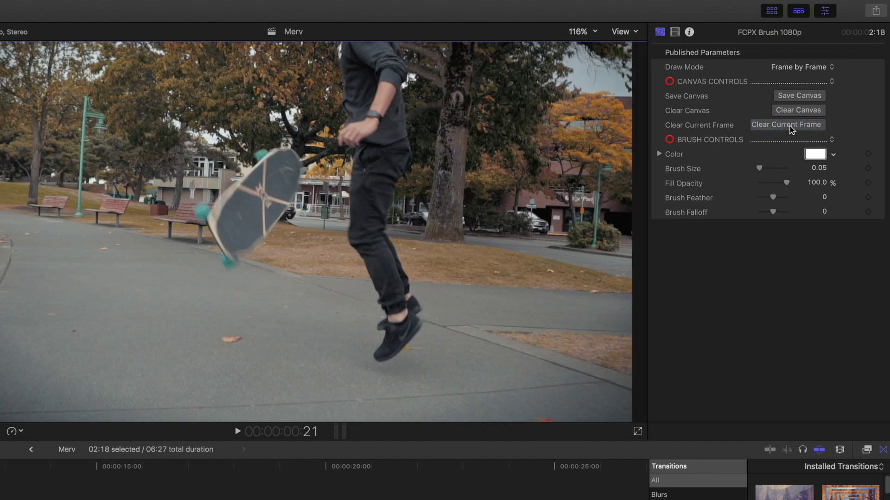
key("Left")
key("Right")
key("Right")
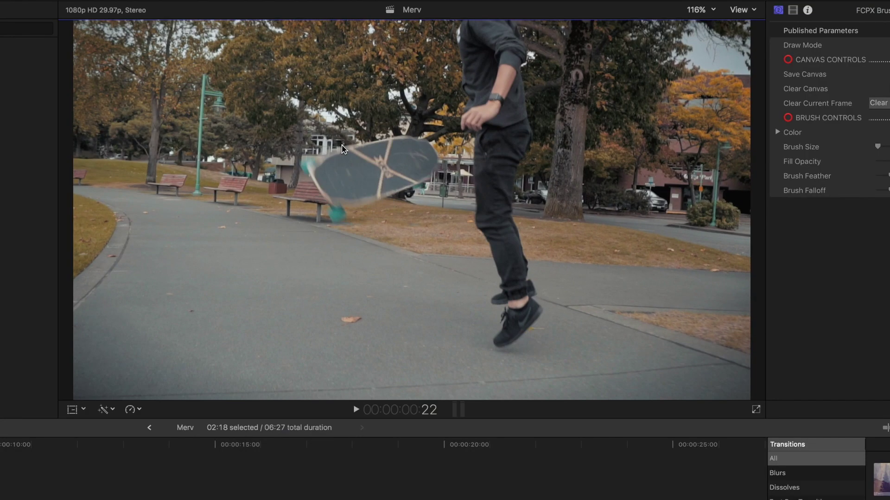
key("Right")
key("Home")
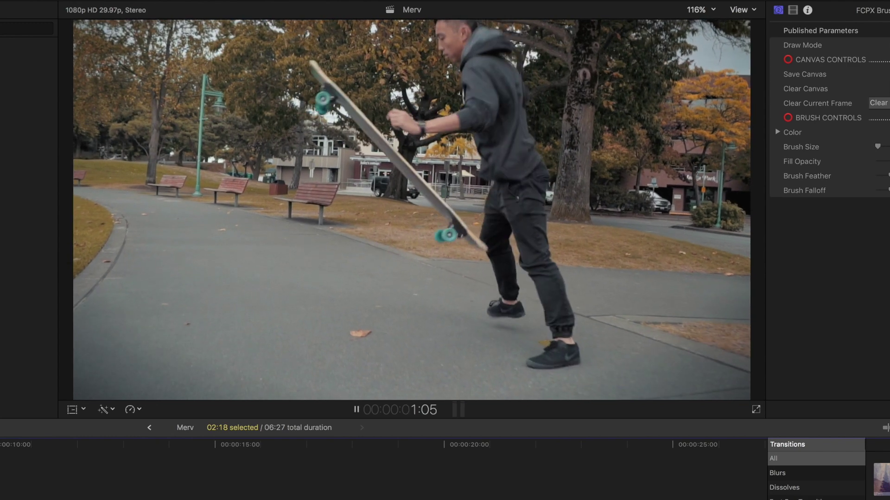
key("space")
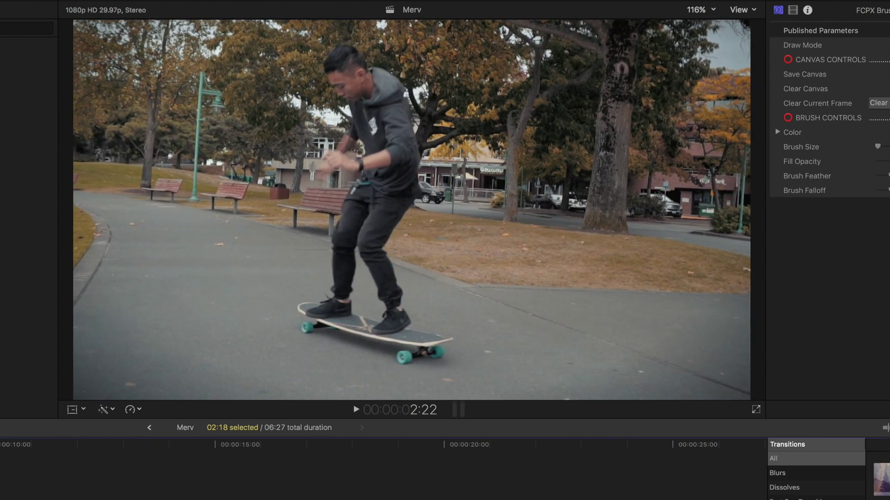
key("Home")
Step through the painted frames again and paint a stroke in the viewer on frame 23
key("Right")
key("Right")
key("Right")
key("Right")
key("Right")
key("Right")
key("Right")
key("Right")
key("Right")
key("Right")
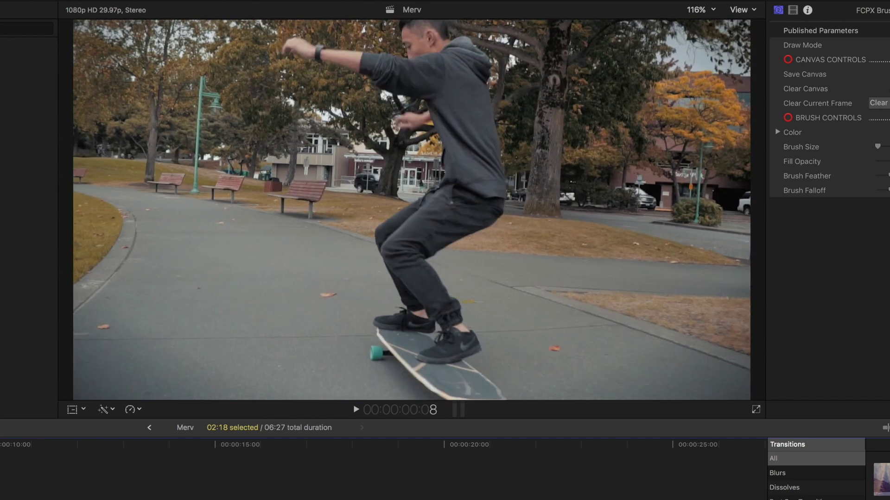
key("Right")
key("Right")
key("Right")
key("Right")
key("Right")
key("Right")
key("Right")
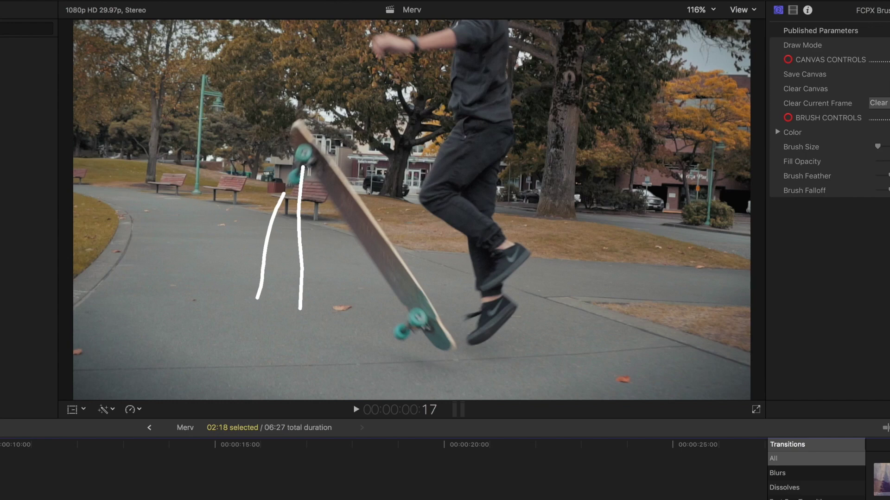
key("Left")
key("Left")
key("Home")
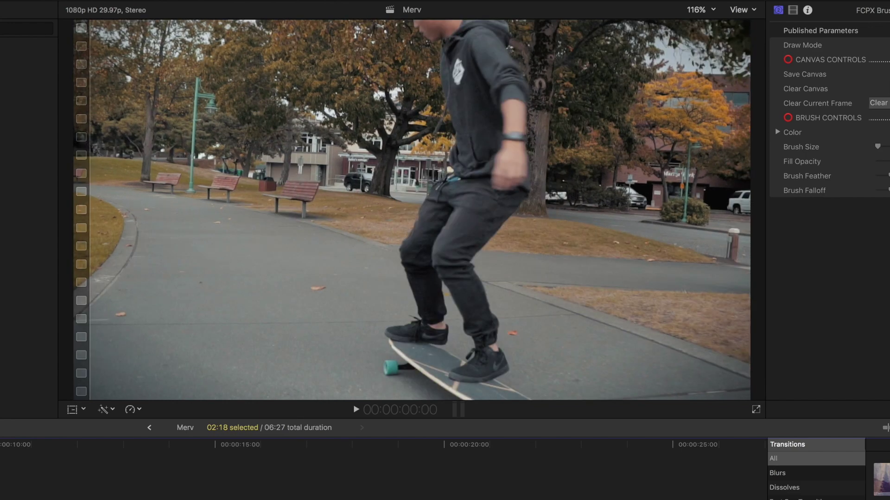
key("space")
key("space")
key("Right")
key("Right")
key("Right")
key("Right")
key("Left")
key("Left")
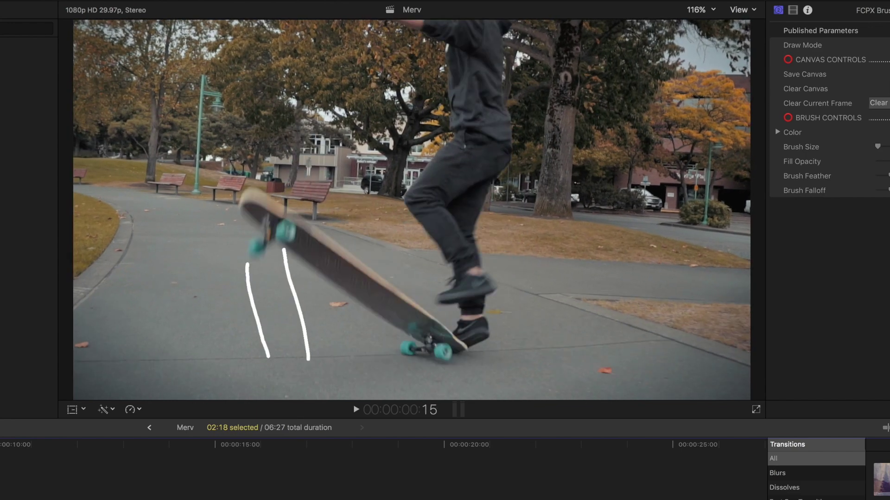
key("Right")
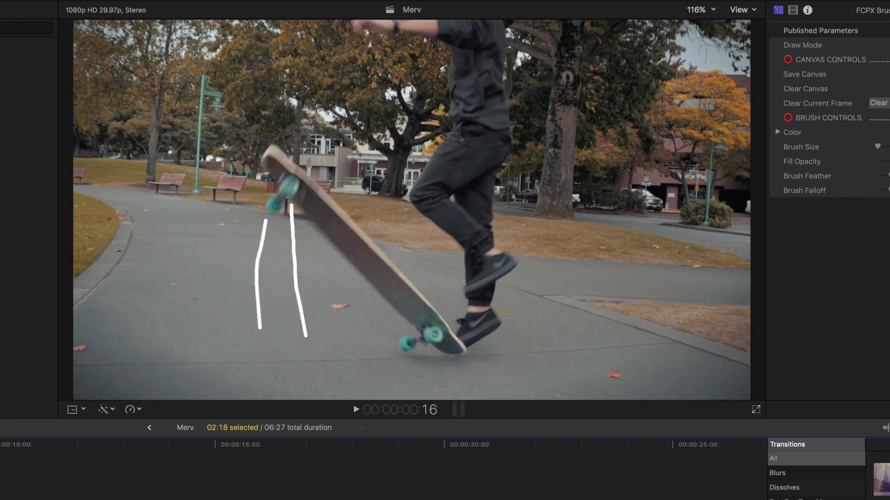
left_click(410, 355)
key("Right")
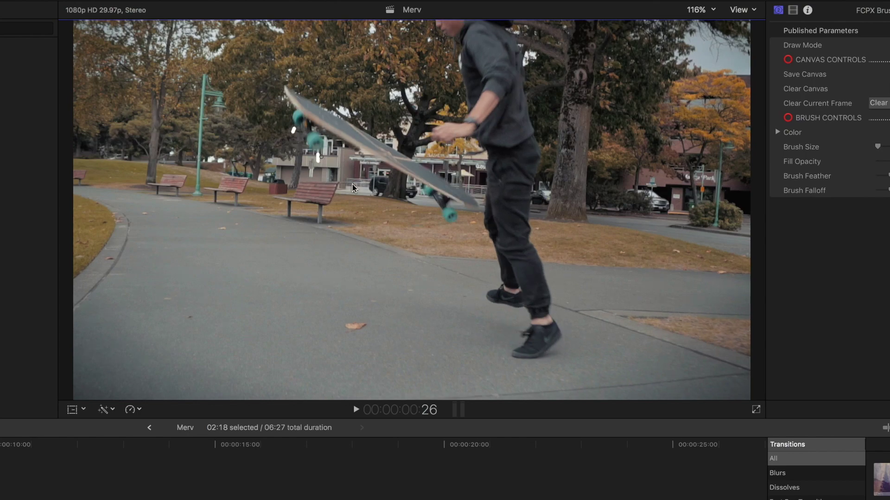
key("Right")
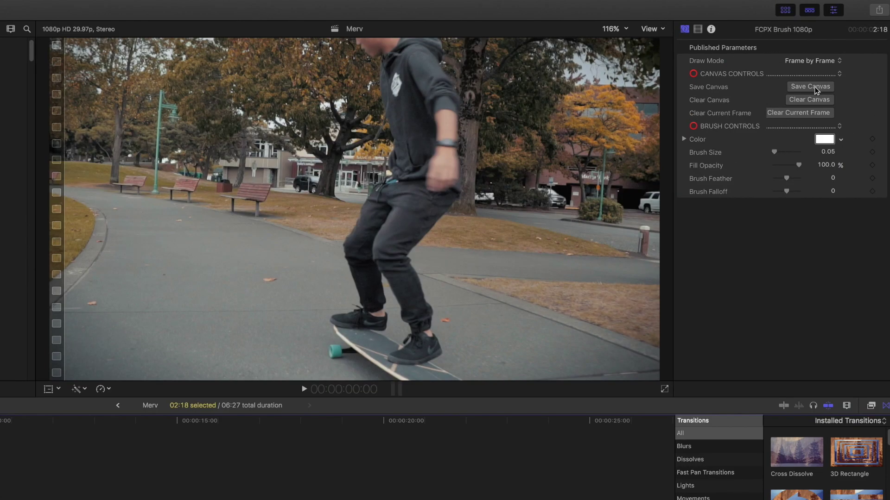
Save the brush canvas and dismiss the Canvas Saved confirmation
left_click(816, 90)
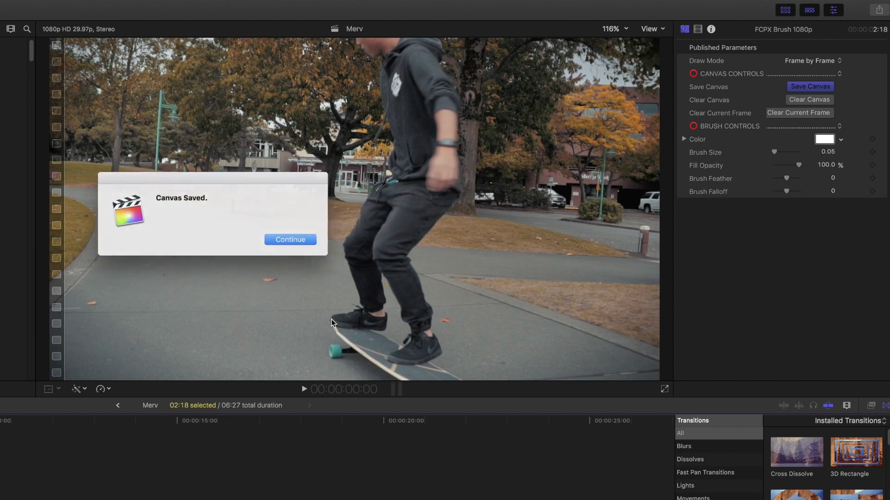
left_click(293, 240)
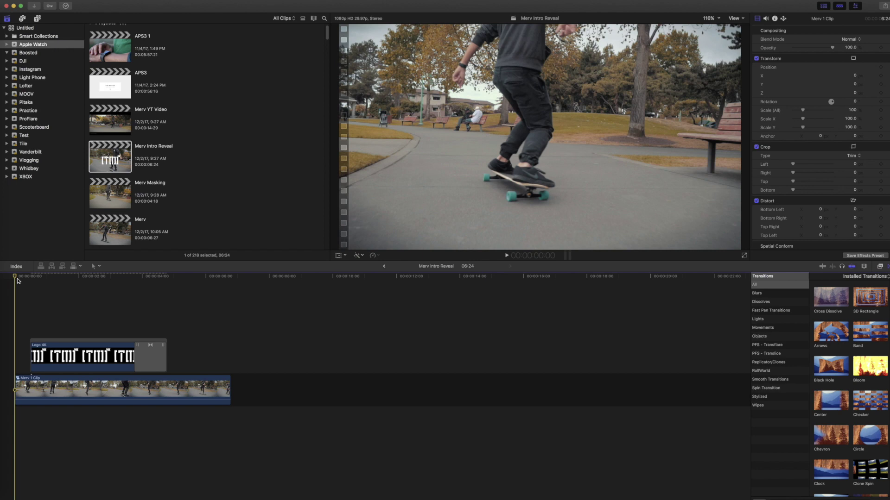
Place FCPX Brush 1080p above the logo clip and set Draw Mode to Add to Subsequent Frames
left_click(37, 18)
mouse_move(185, 51)
left_mouse_down()
mouse_move(59, 302)
mouse_move(37, 304)
left_mouse_up()
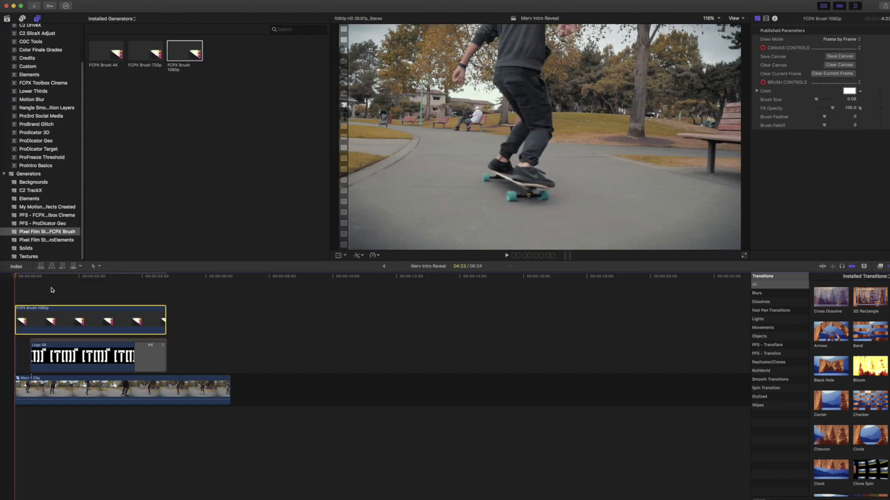
left_click_drag(45, 277, 1, 276)
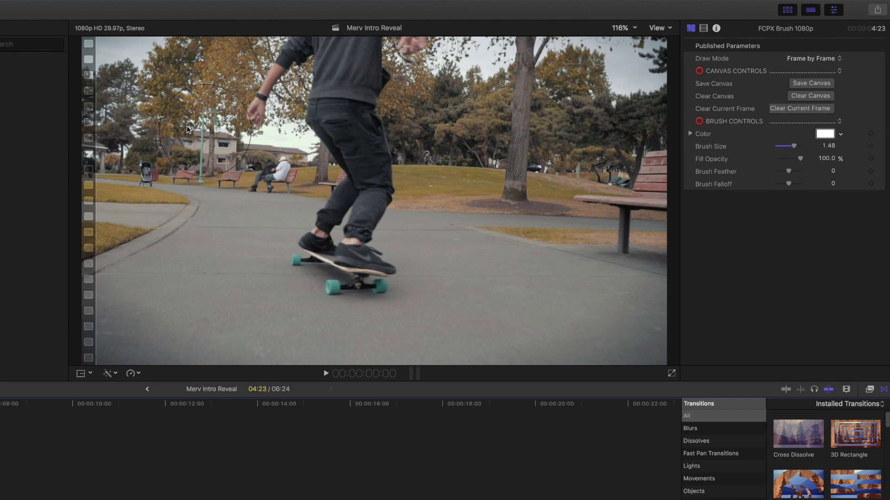
key("space")
left_click(806, 64)
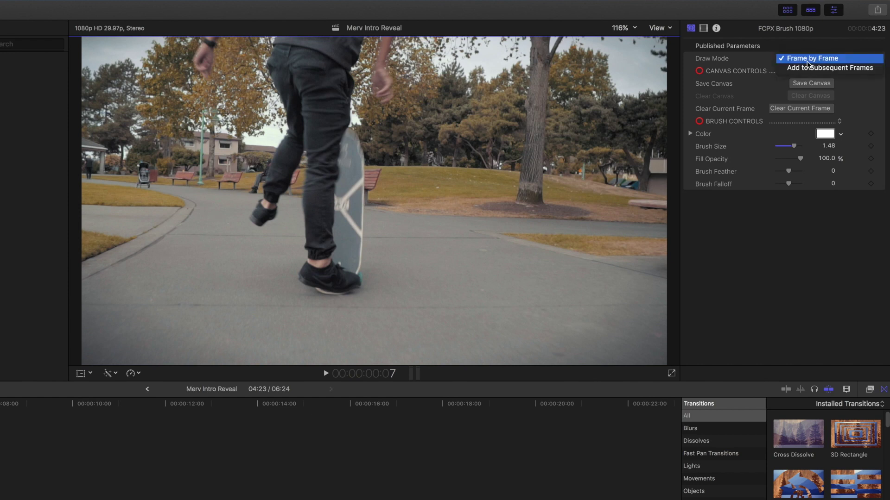
left_click(807, 69)
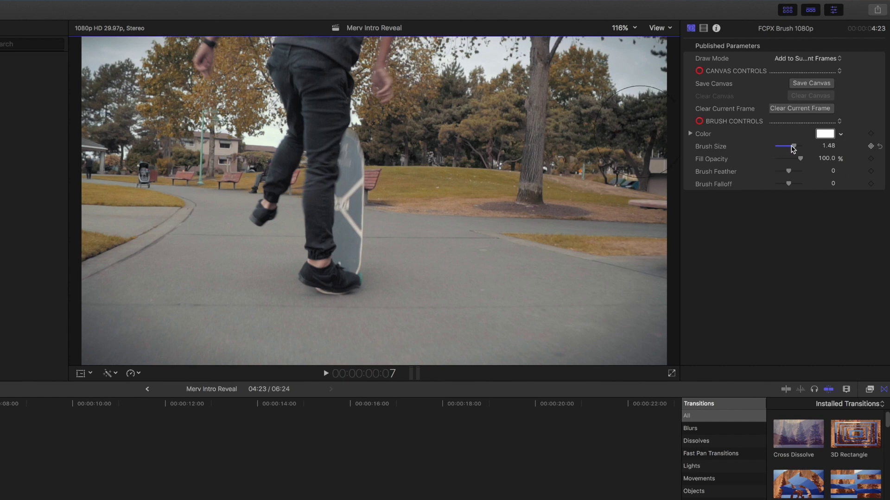
Paint white dabs over the top-left of the shot across the first two frames
left_click(99, 46)
left_click(139, 51)
left_click(96, 90)
left_click(130, 143)
key("Right")
key("Right")
left_click(209, 88)
left_click(158, 166)
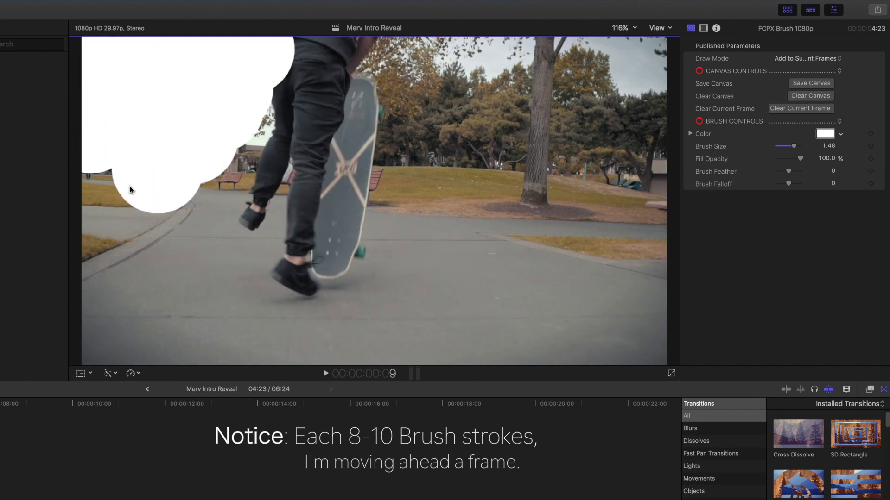
left_click(129, 186)
key("Right")
Spread the white paint over the lower-left and across the upper middle on the next frame
left_click(92, 255)
left_click(141, 237)
left_click(214, 203)
left_click(238, 181)
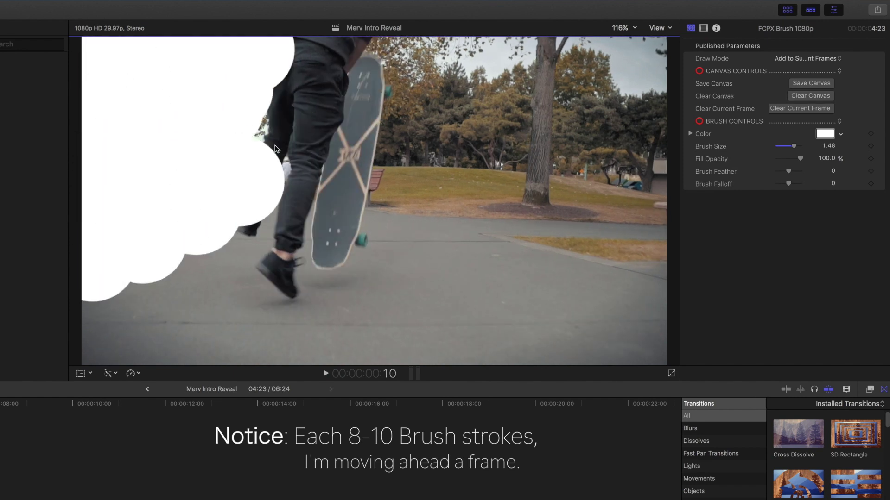
left_click(278, 134)
left_click(301, 93)
left_click(356, 48)
key("Right")
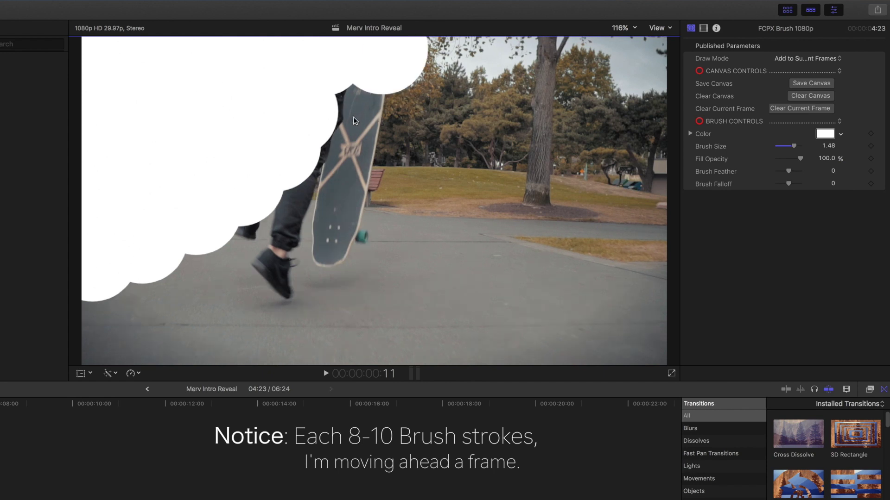
Advance frame by frame, painting white over the skateboarder, road and edge near the tree
left_click(329, 166)
left_click(189, 297)
left_click(280, 282)
key("Right")
key("Right")
left_click(274, 297)
left_click(325, 256)
left_click(359, 203)
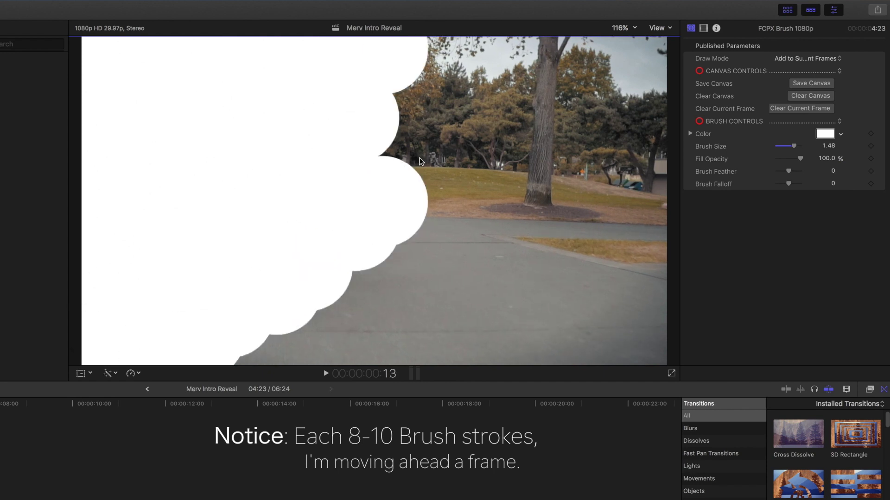
left_click(422, 153)
left_click(427, 123)
left_click(433, 103)
key("Right")
left_click(453, 56)
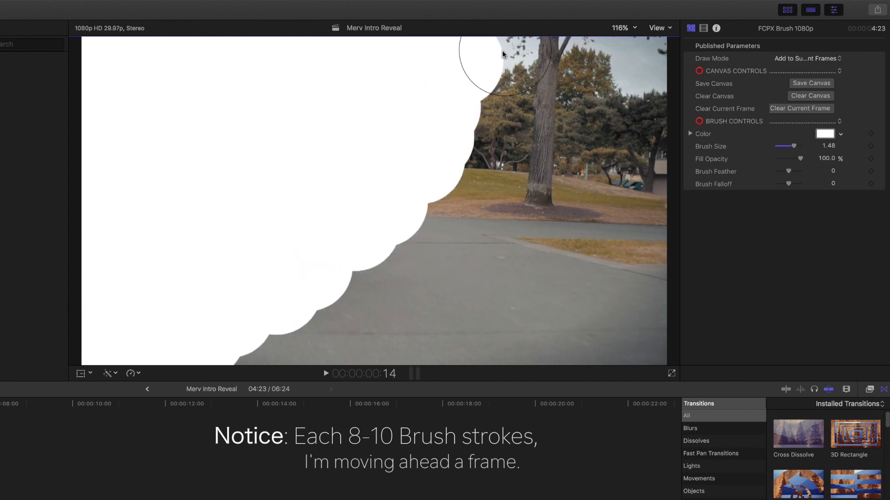
Extend the white down the right edge and along the road, then step to frame 15
left_click(504, 50)
left_click(502, 91)
left_click(469, 158)
left_click(445, 203)
left_click(420, 245)
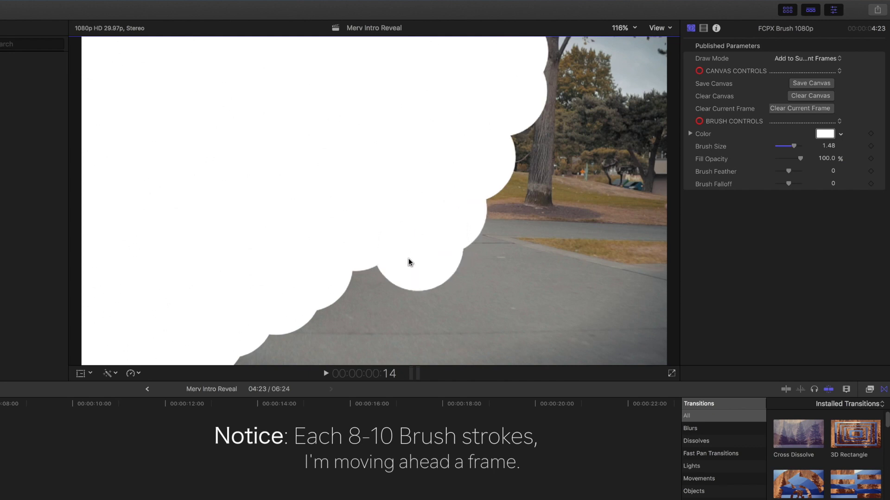
left_click(390, 291)
left_click(343, 360)
left_click(297, 341)
left_click(270, 348)
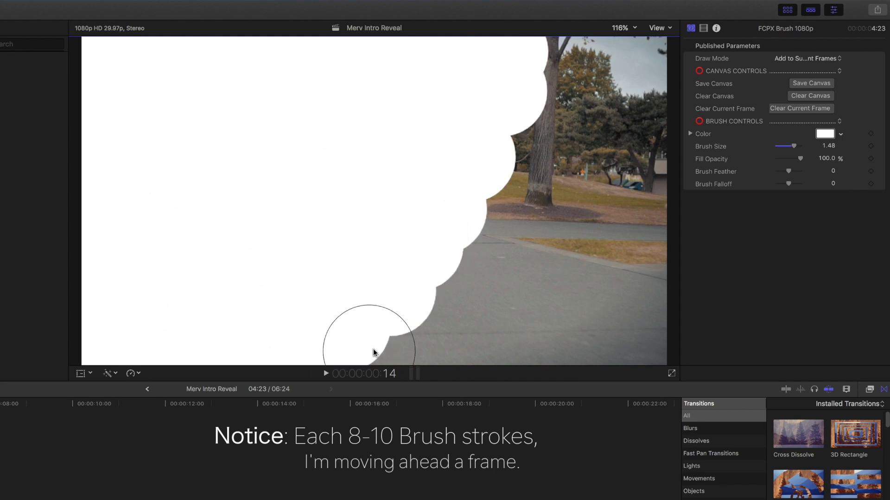
key("Right")
Push the white edge right toward the tree and top-right trees through frames 15–17
left_click(441, 341)
left_click(452, 299)
left_click(496, 250)
left_click(498, 237)
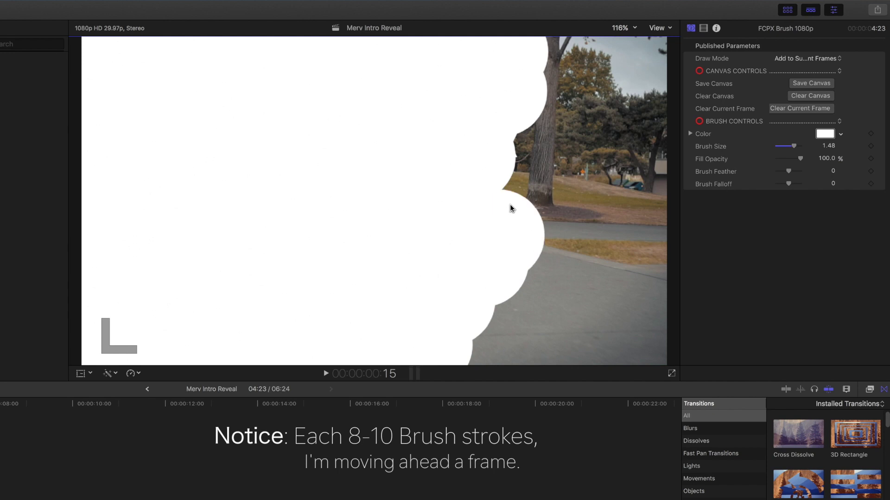
left_click(515, 199)
left_click(528, 158)
key("Right")
left_click(548, 132)
left_click(575, 68)
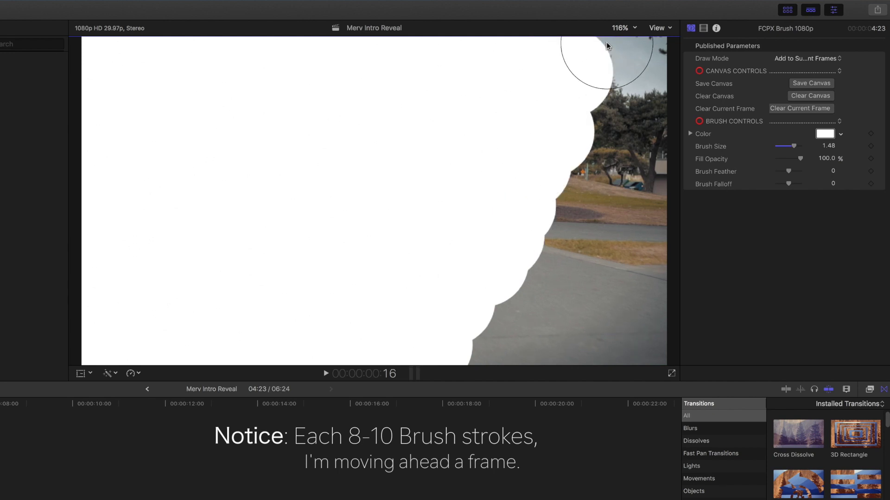
left_click(607, 45)
key("Right")
Cover the remaining trees, car and road until the whole frame is white
left_click(618, 125)
left_click(602, 144)
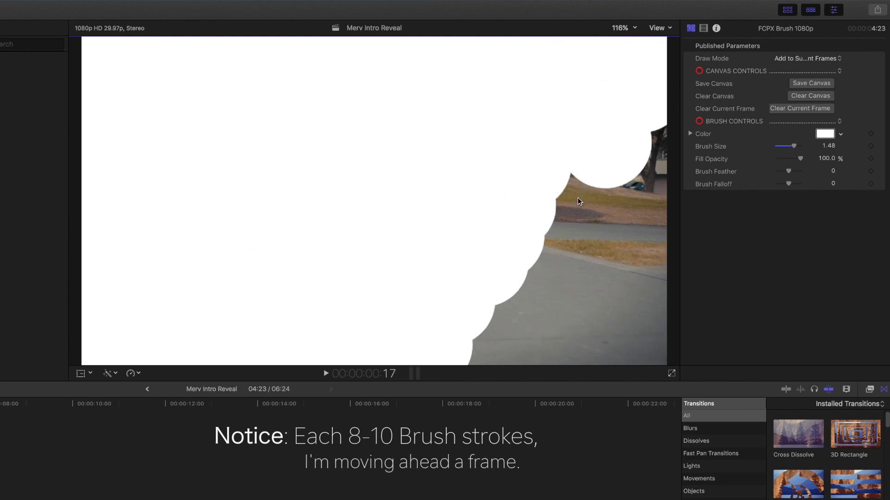
left_click(579, 203)
left_click(542, 264)
left_click(533, 301)
left_click(552, 353)
key("Right")
left_click(640, 169)
key("Right")
left_click(642, 301)
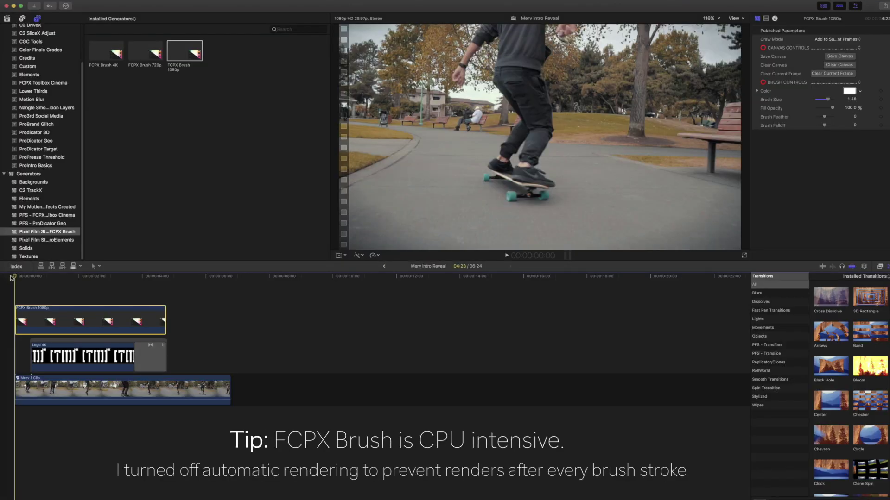
Play back the white brush reveal, then replay it from around frame 9
key("space")
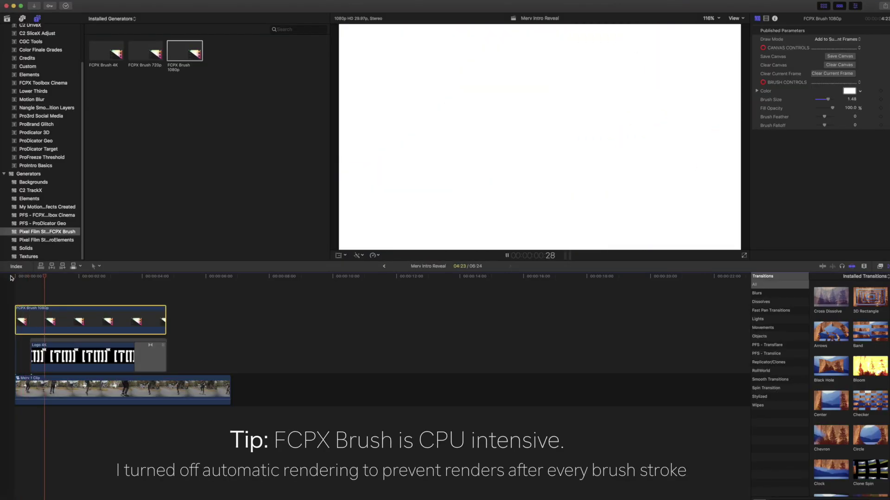
key("space")
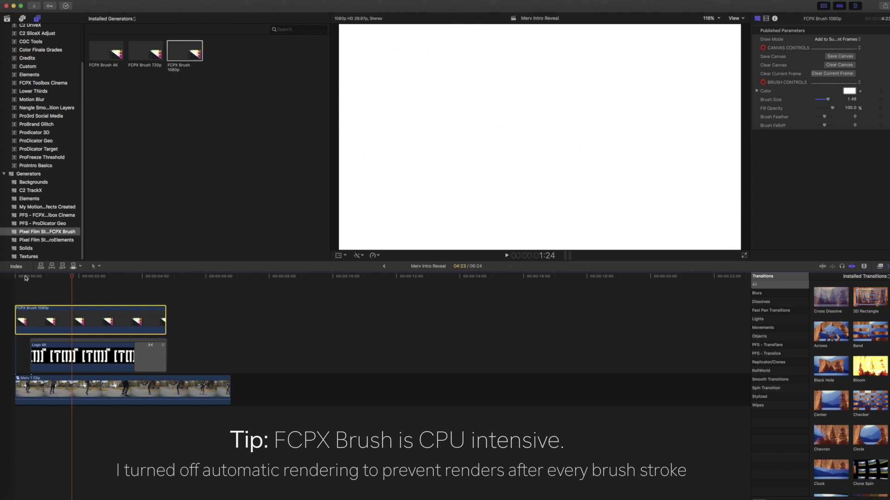
left_click(26, 278)
key("space")
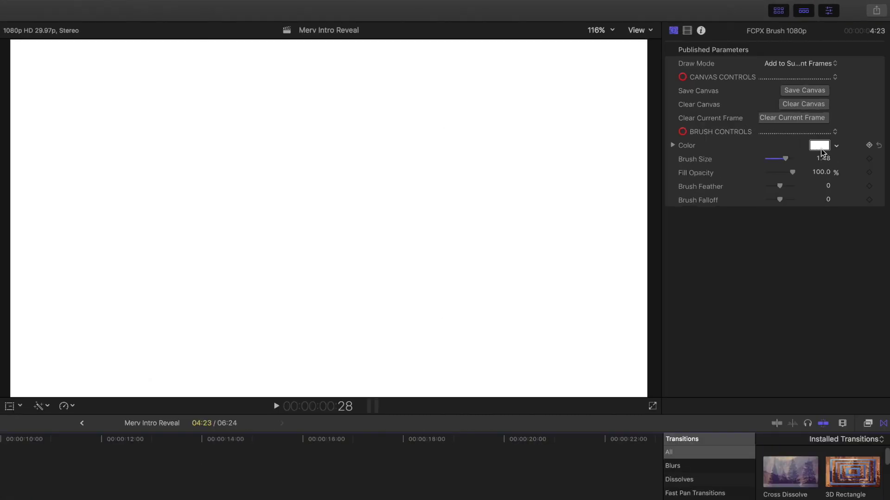
Change the brush colour to black in the inspector
left_click(860, 91)
left_click(865, 109)
left_click(855, 176)
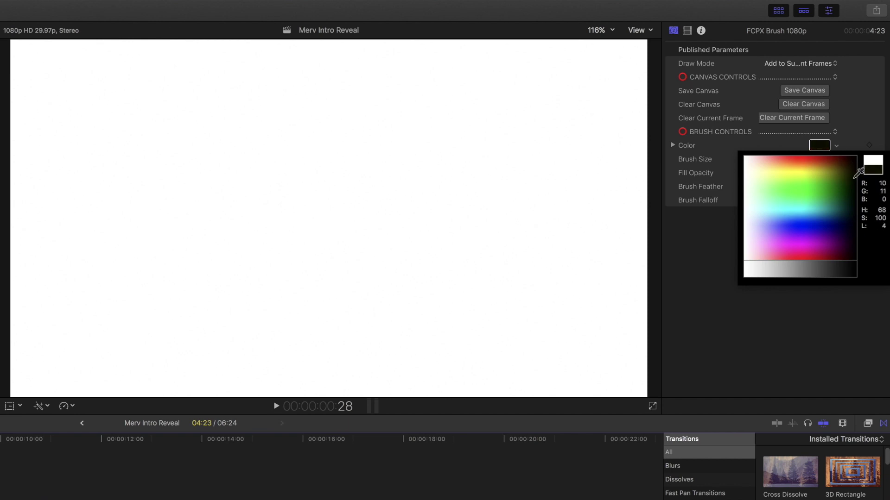
key("Escape")
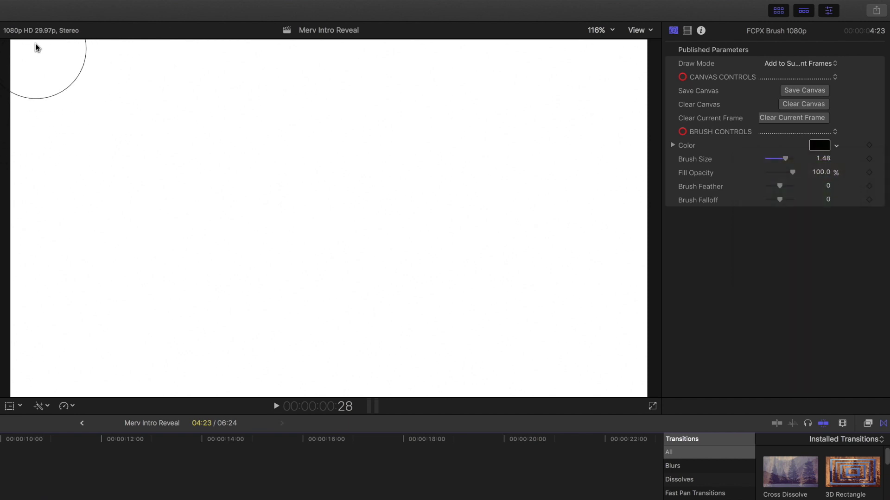
Paint black strokes over the entire canvas from the top-left to the right edge
left_click(21, 52)
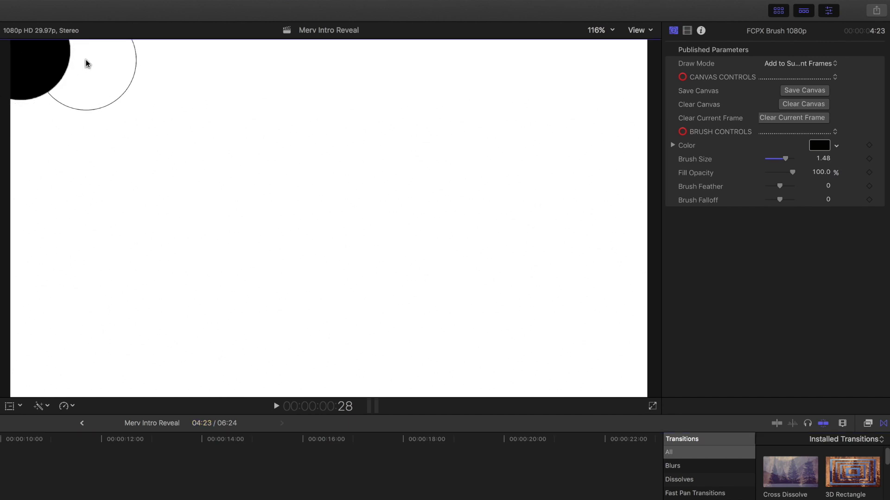
mouse_move(93, 49)
left_mouse_down()
mouse_move(51, 108)
mouse_move(40, 162)
mouse_move(50, 187)
mouse_move(121, 125)
mouse_move(163, 66)
left_mouse_up()
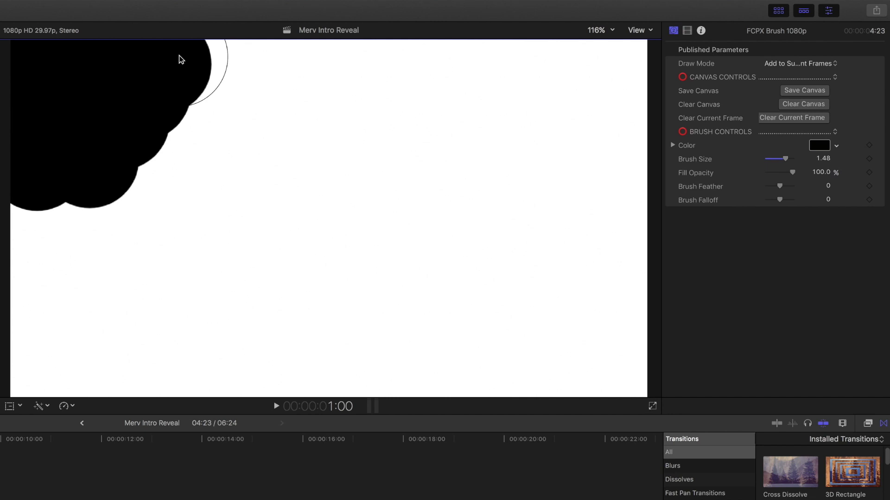
left_click(216, 103)
mouse_move(175, 173)
left_mouse_down()
mouse_move(100, 218)
mouse_move(40, 234)
left_mouse_up()
mouse_move(25, 306)
left_mouse_down()
mouse_move(113, 284)
mouse_move(49, 357)
mouse_move(270, 325)
mouse_move(488, 164)
left_mouse_up()
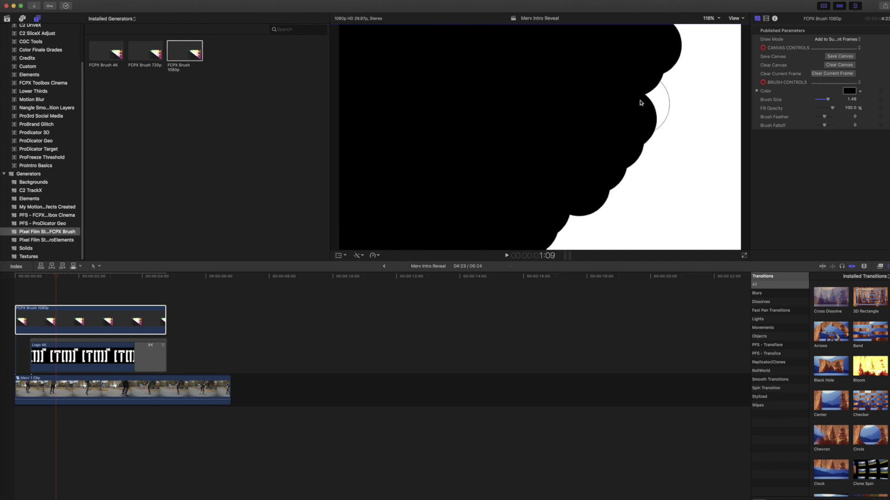
mouse_move(641, 103)
left_mouse_down()
mouse_move(575, 225)
mouse_move(738, 159)
mouse_move(542, 162)
left_mouse_up()
Play the brush reveal animation back from the start of the timeline
left_click(6, 277)
key("space")
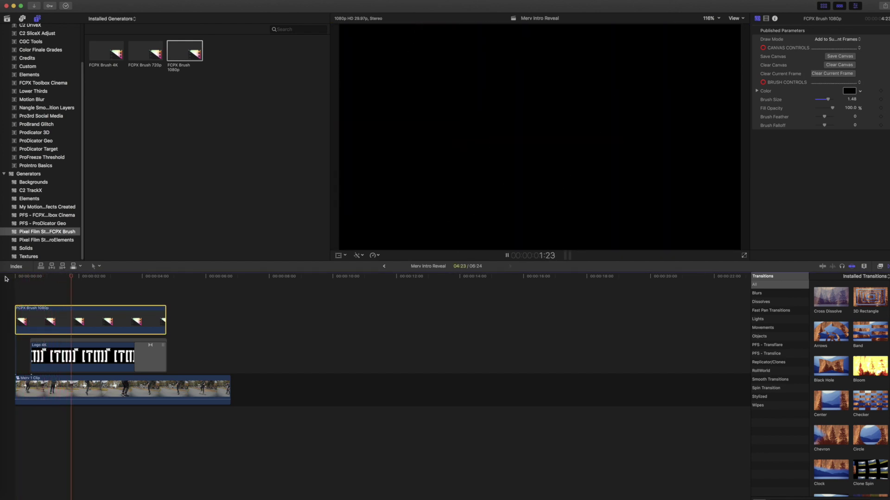
key("space")
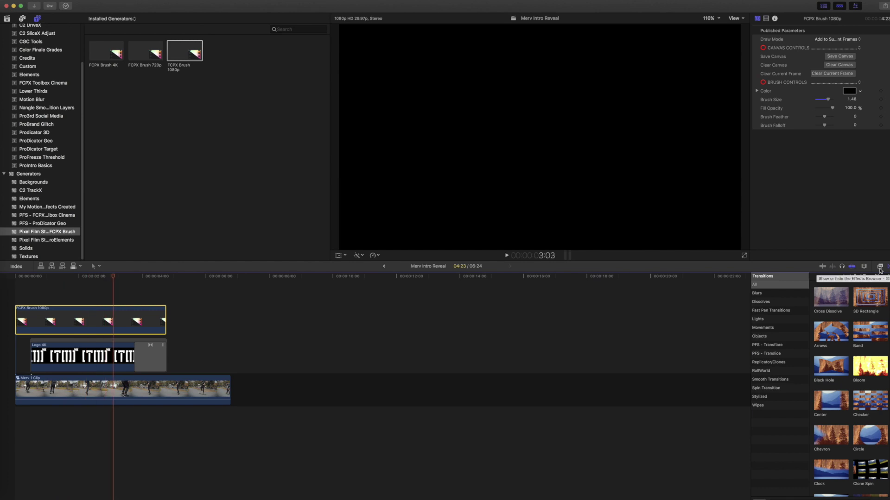
Search the effects for 'lum' and drop Luma Keyer onto the FCPX Brush 1080p clip
left_click(880, 267)
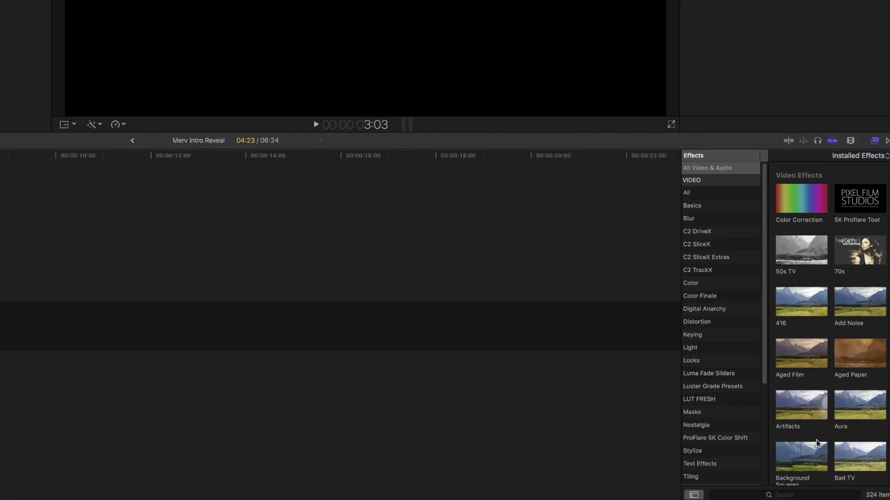
left_click(817, 497)
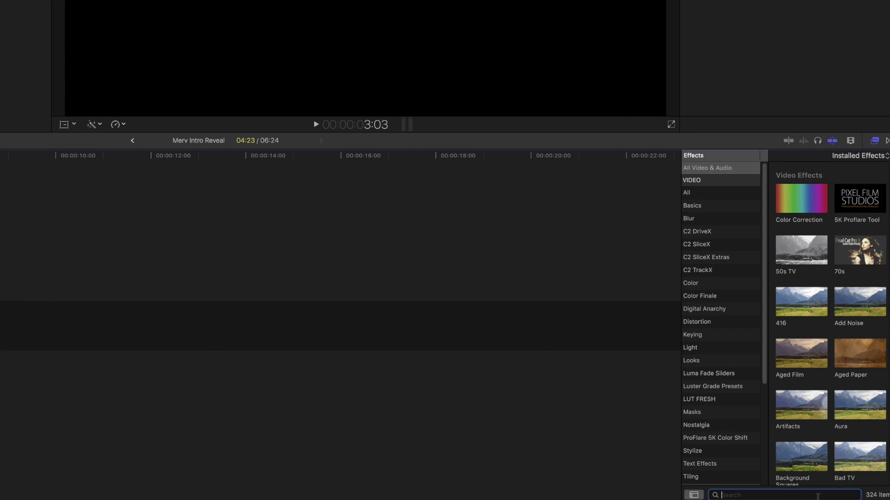
type("lum")
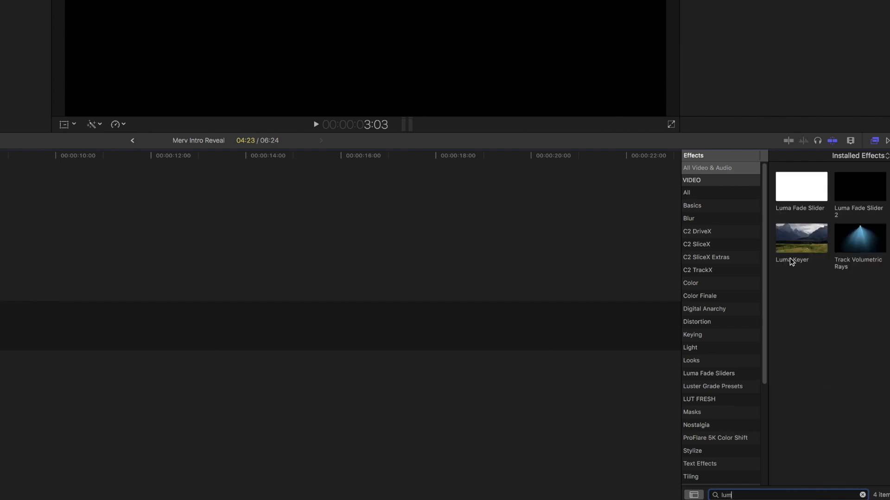
left_click_drag(799, 241, 0, 218)
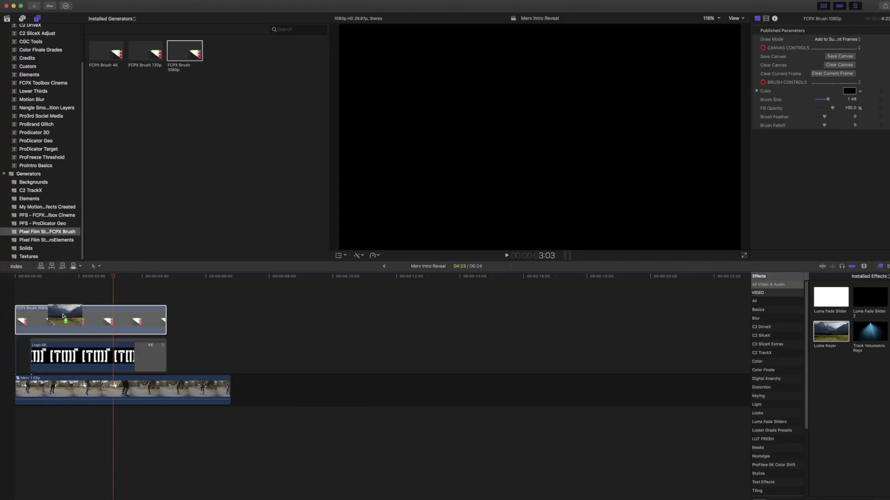
left_click_drag(64, 316, 65, 318)
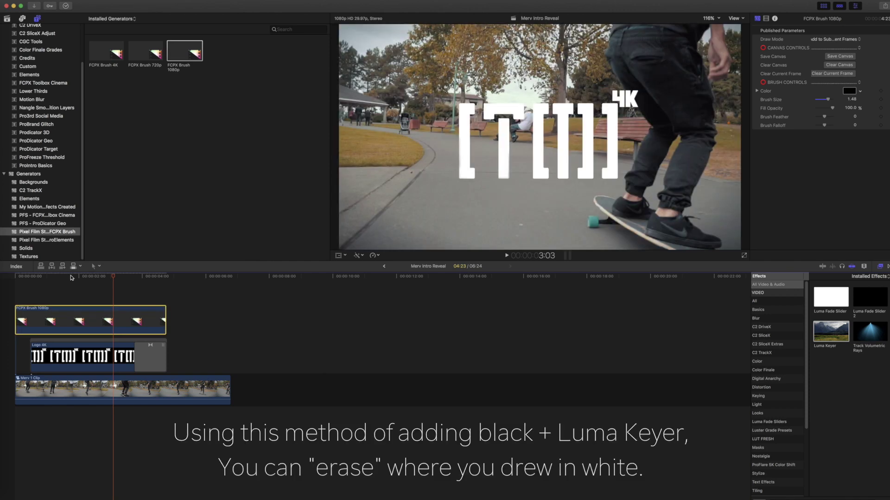
left_click(13, 276)
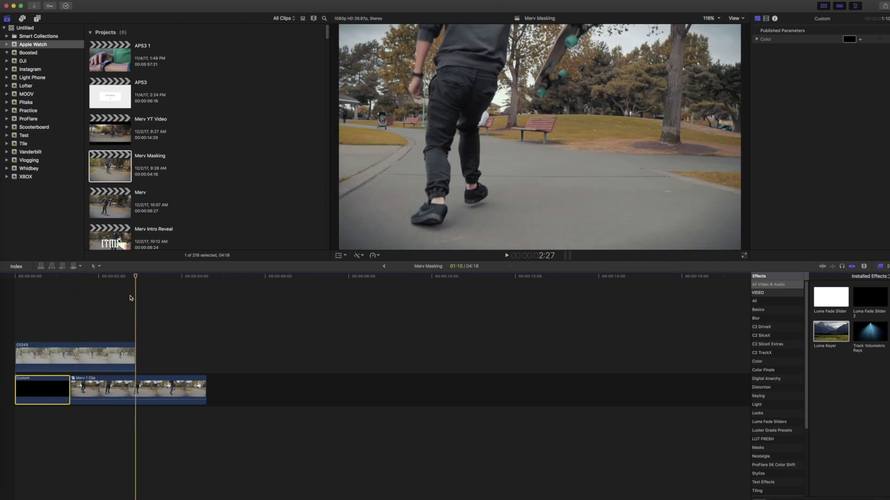
Place the FCPX Brush 1080p generator above clip C0243 and select it at its start frame
left_click(65, 359)
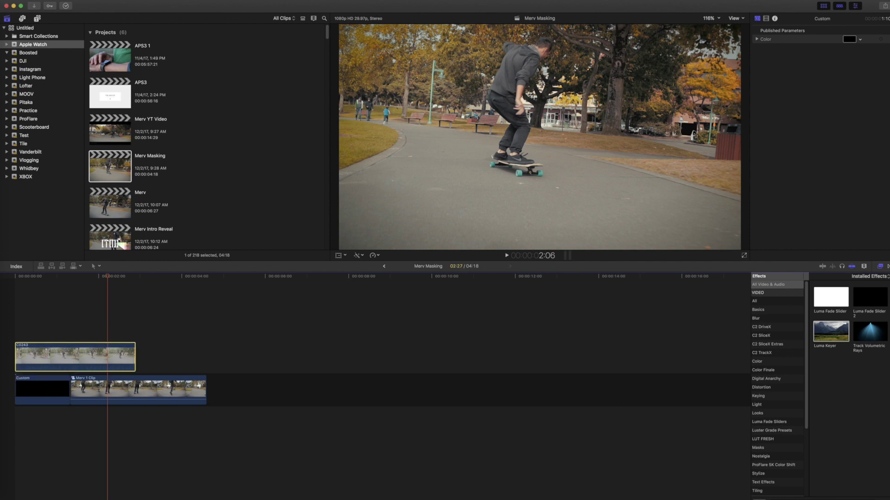
left_click(37, 19)
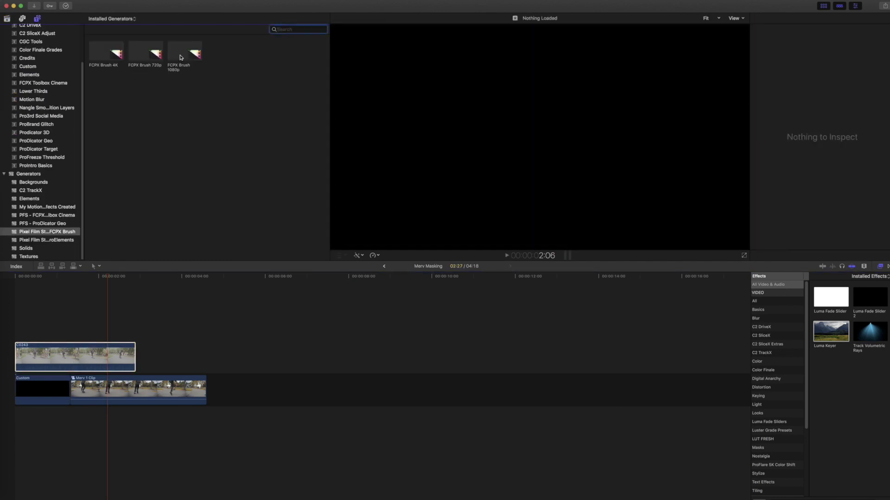
mouse_move(181, 57)
left_mouse_down()
mouse_move(9, 287)
mouse_move(21, 315)
left_mouse_up()
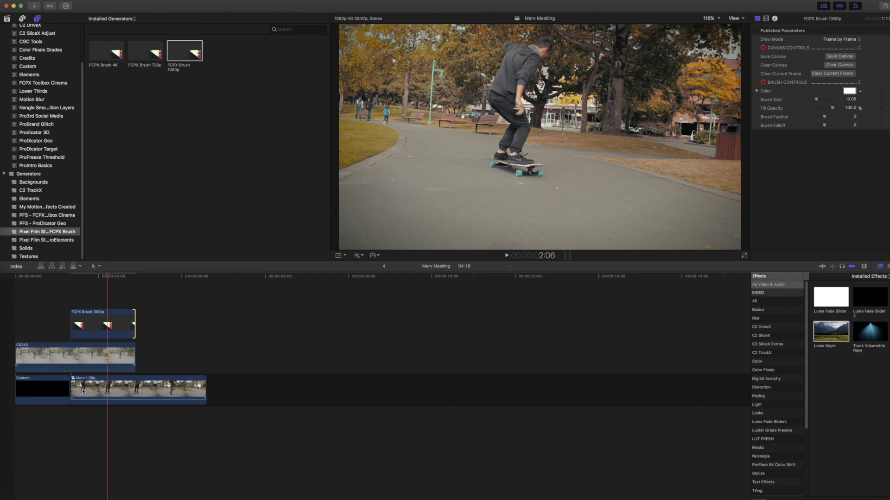
left_click(70, 277)
left_click(130, 326)
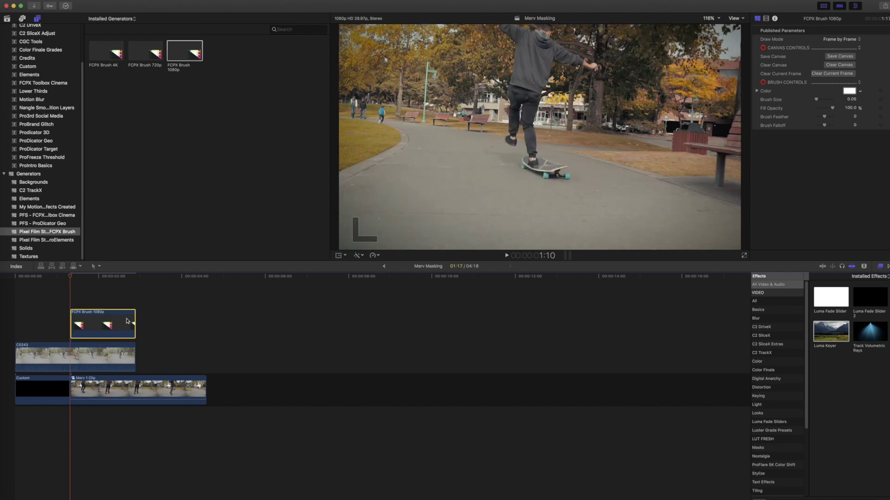
Set a larger black brush, paint black over the frame, and save the canvas
left_click(858, 89)
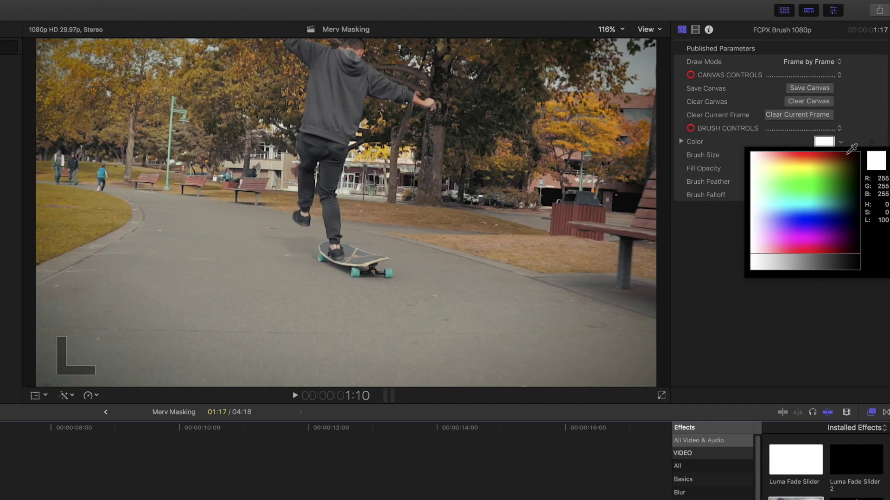
left_click(874, 102)
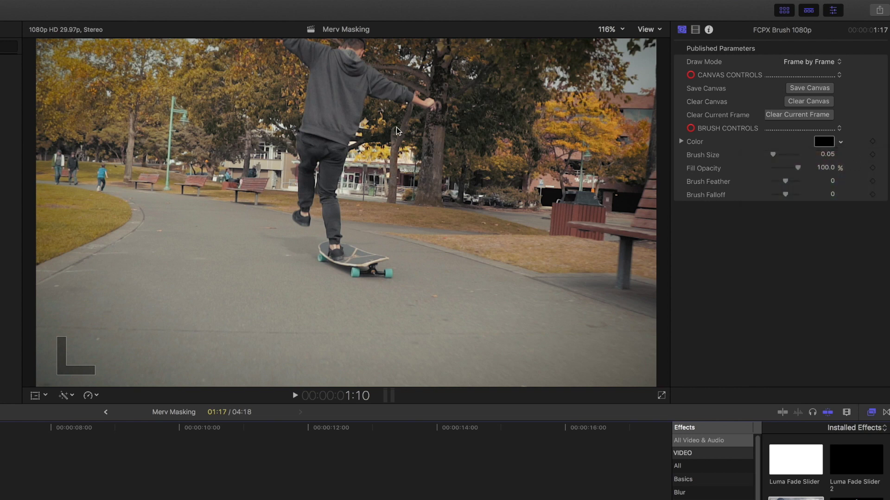
left_click_drag(773, 155, 782, 157)
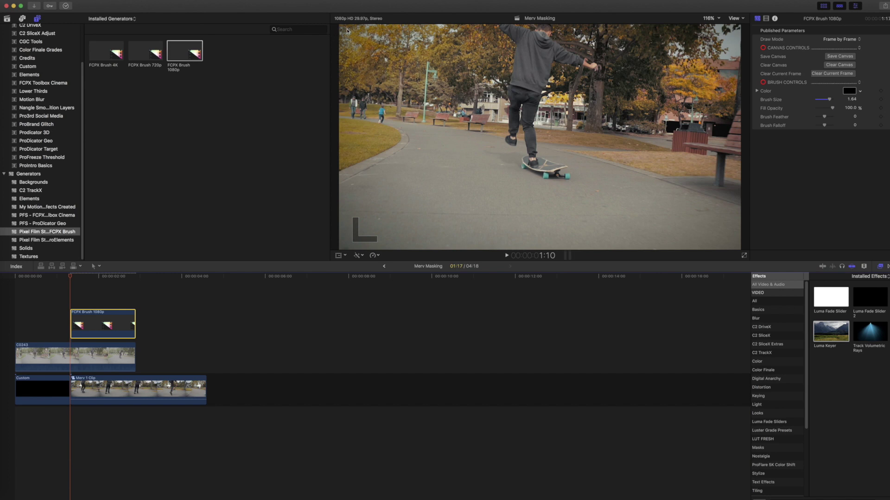
mouse_move(347, 32)
left_mouse_down()
mouse_move(347, 62)
mouse_move(382, 42)
mouse_move(419, 79)
mouse_move(668, 222)
mouse_move(560, 233)
mouse_move(625, 80)
mouse_move(538, 201)
mouse_move(559, 262)
left_mouse_up()
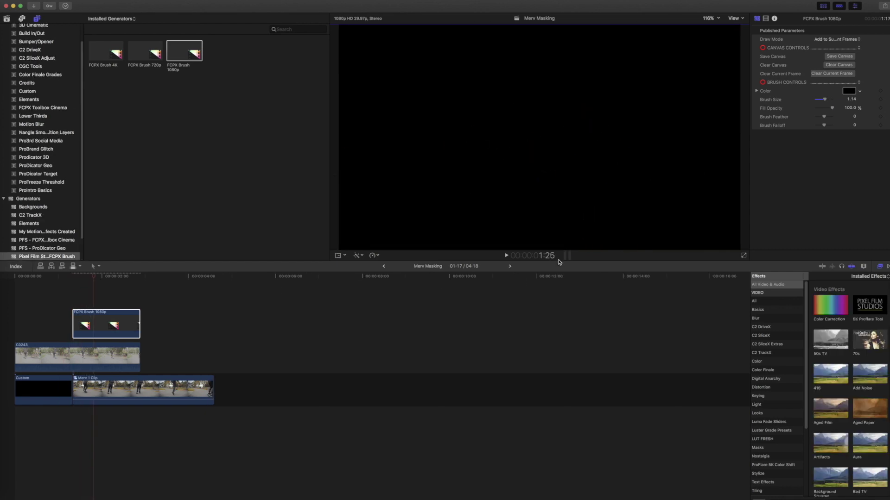
left_click(842, 59)
Nest the brush clip and C0243 into a new compound clip, Merv Masking Clip 2
left_click(494, 156)
left_click_drag(52, 306, 88, 358)
right_click(115, 327)
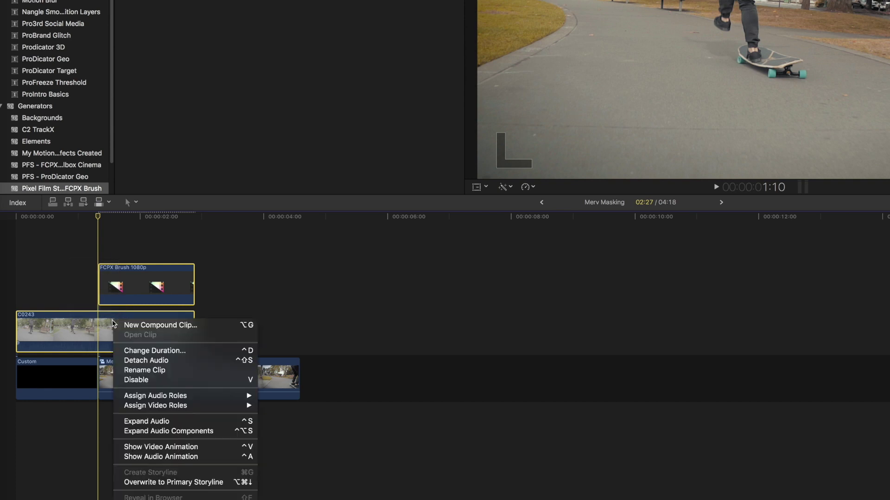
left_click(124, 325)
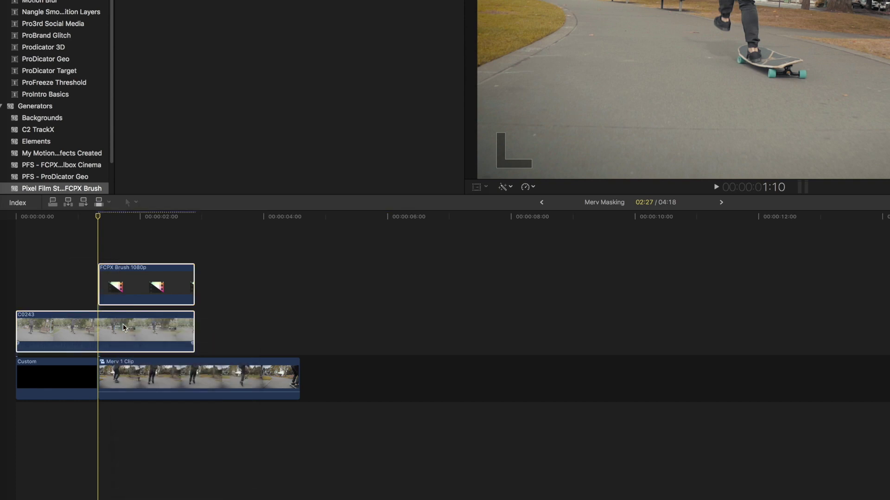
key("Return")
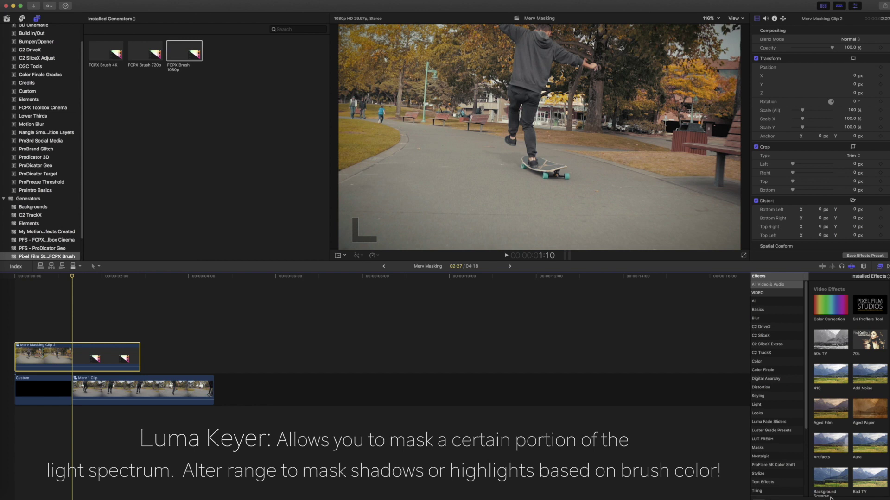
Apply Luma Keyer, found by searching 'luma', to Merv Masking Clip 2 and preview it
left_click(830, 498)
type("luma")
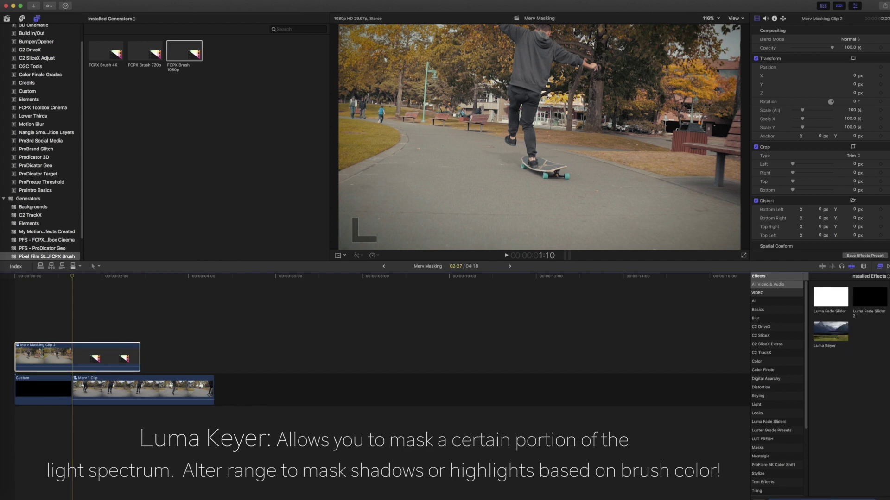
left_click_drag(844, 326, 60, 362)
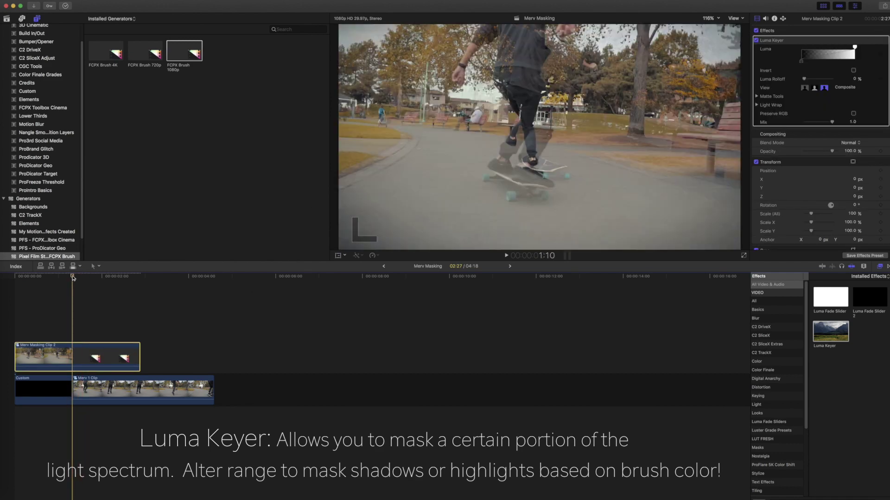
mouse_move(76, 277)
left_mouse_down()
mouse_move(63, 276)
mouse_move(85, 274)
left_mouse_up()
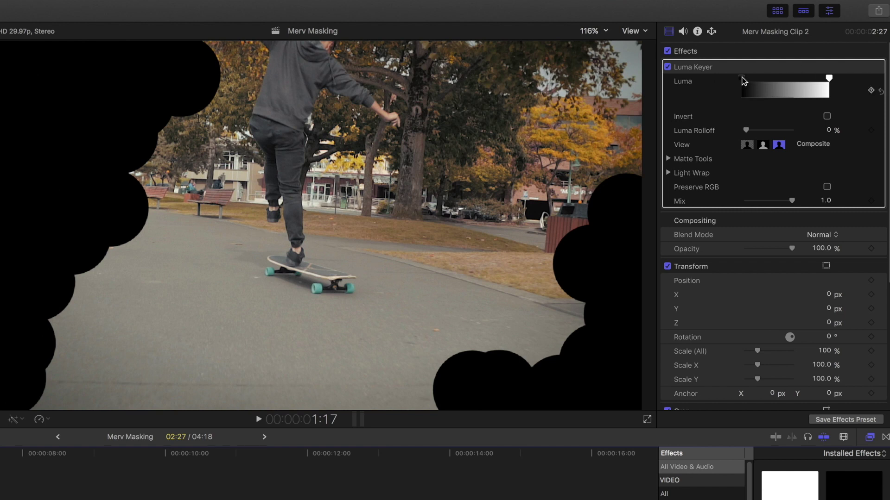
Key out the black paint with the Luma black-point and set Matte Tools Shrink/Expand to -4.0
left_click_drag(742, 80, 745, 81)
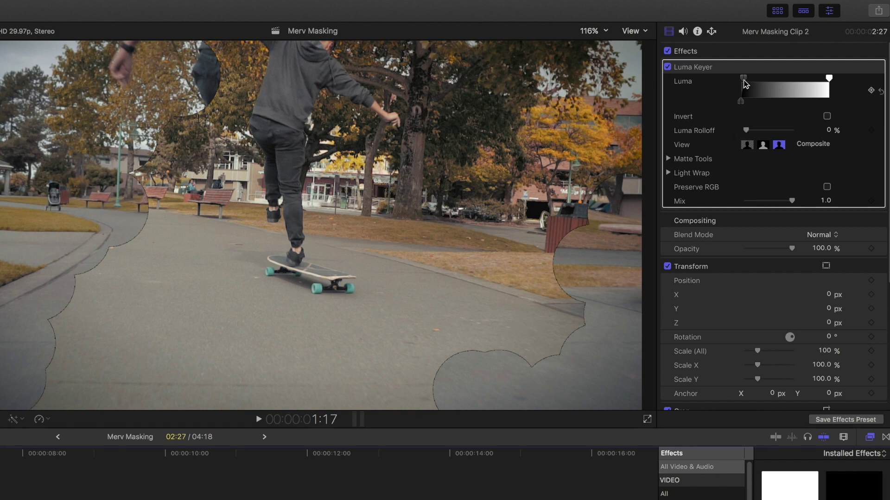
left_click(691, 173)
left_click(692, 159)
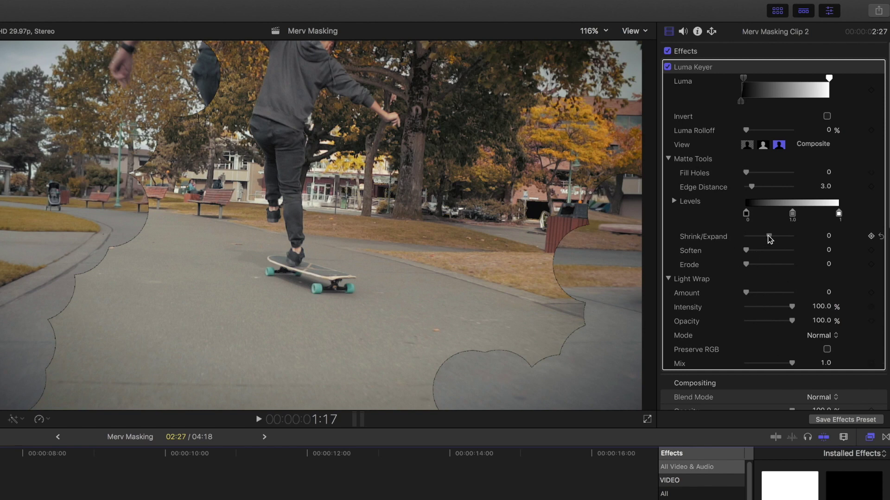
left_click_drag(770, 238, 760, 248)
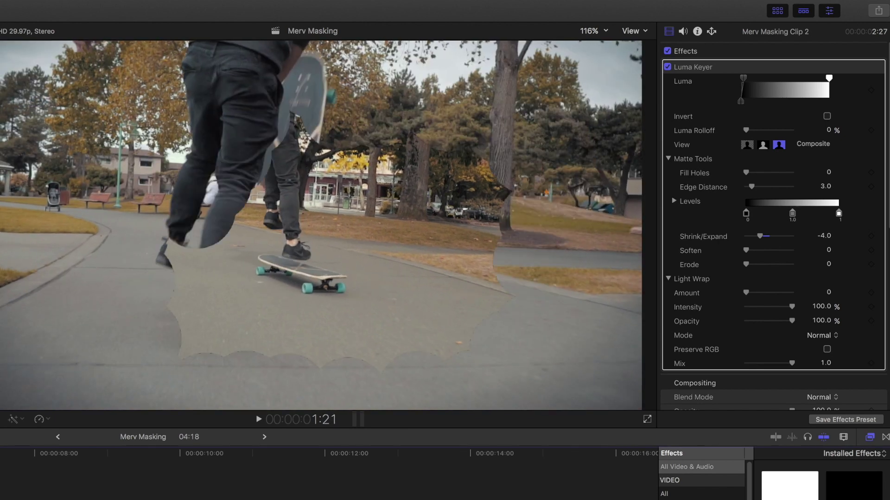
key("Left")
key("Left")
key("Left")
key("Left")
key("Left")
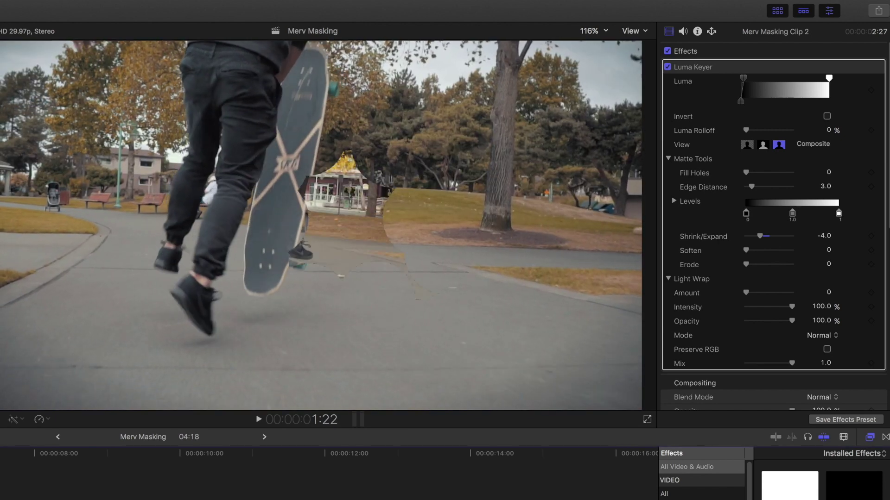
key("Left")
key("Left")
key("Left")
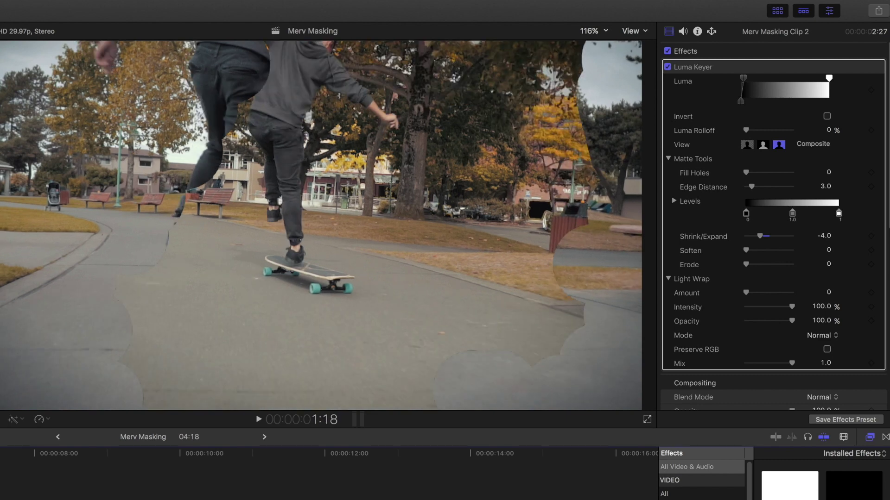